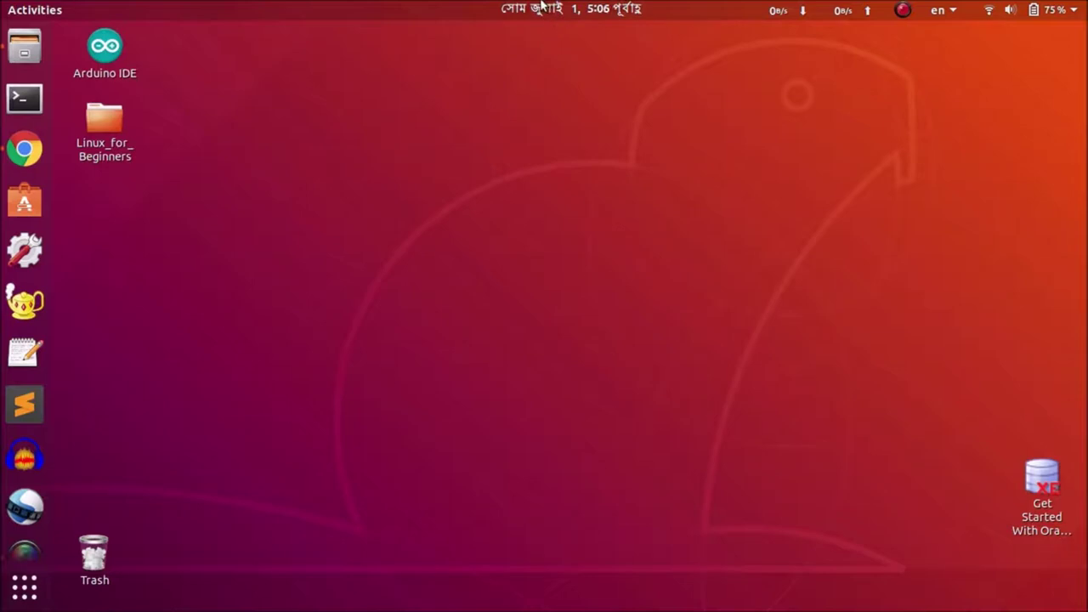
- View the calendar with its notifications area and the per-device network upload and download speeds
click(542, 7)
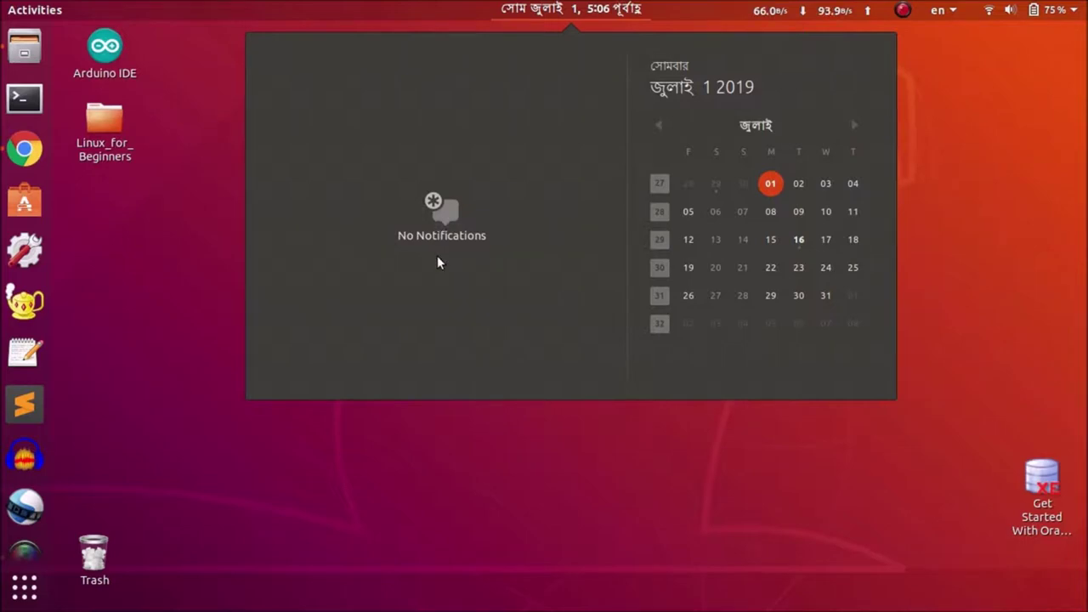
click(511, 451)
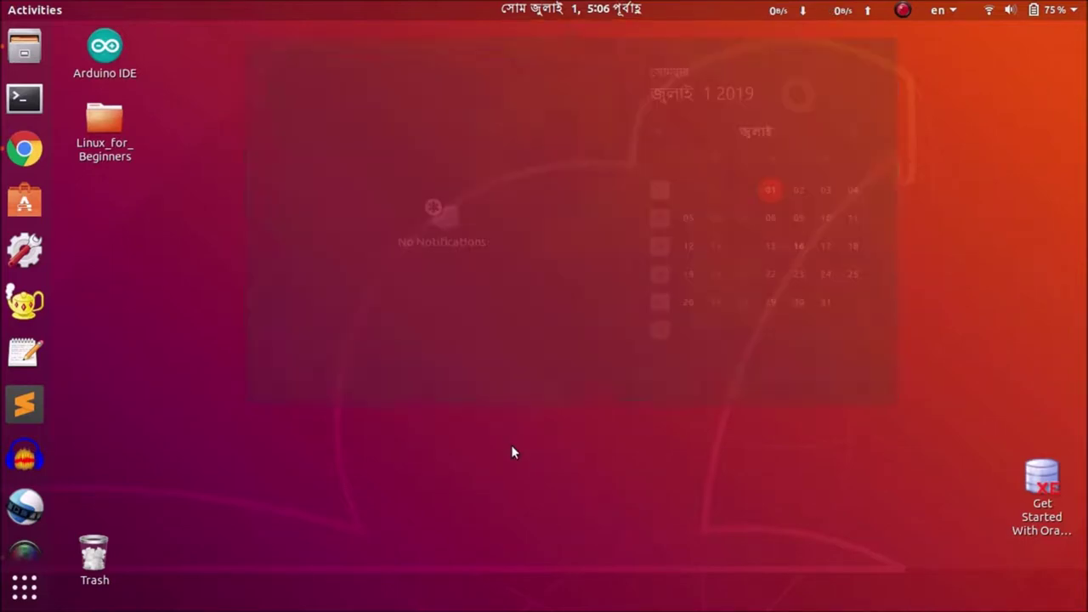
click(850, 8)
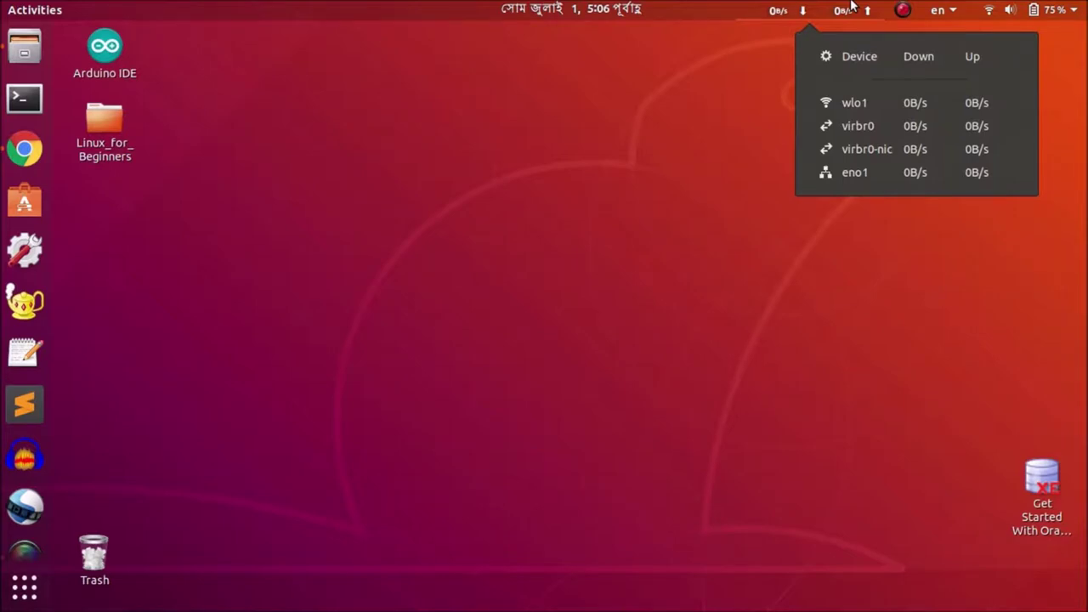
click(851, 6)
- Check the screen recording indicator and view the available keyboard input languages
click(902, 10)
click(903, 12)
click(950, 12)
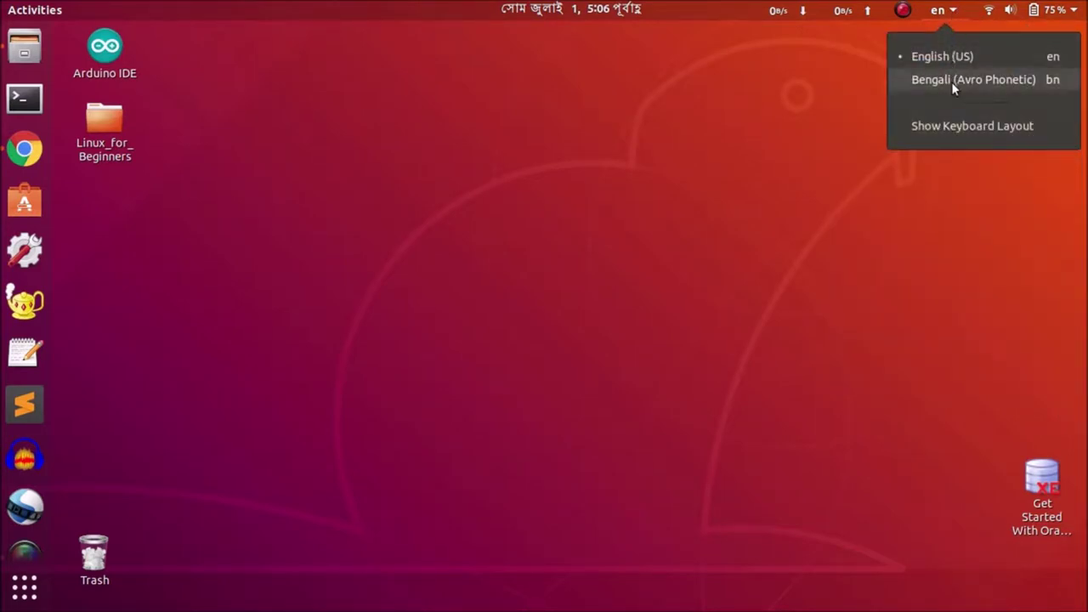
click(952, 10)
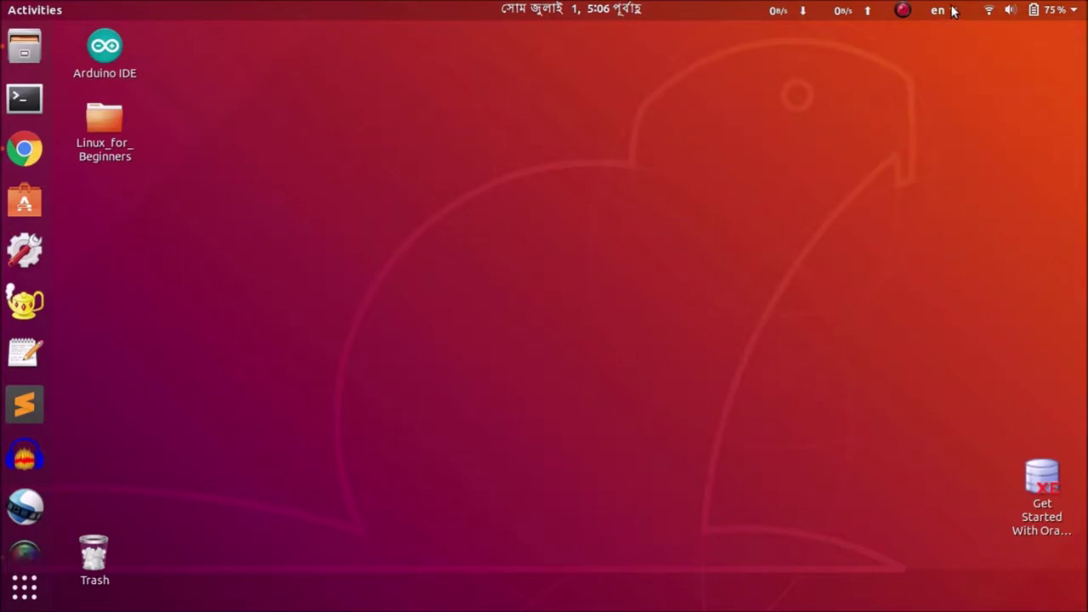
- View the system menu and the account options listed under the current user
click(1048, 11)
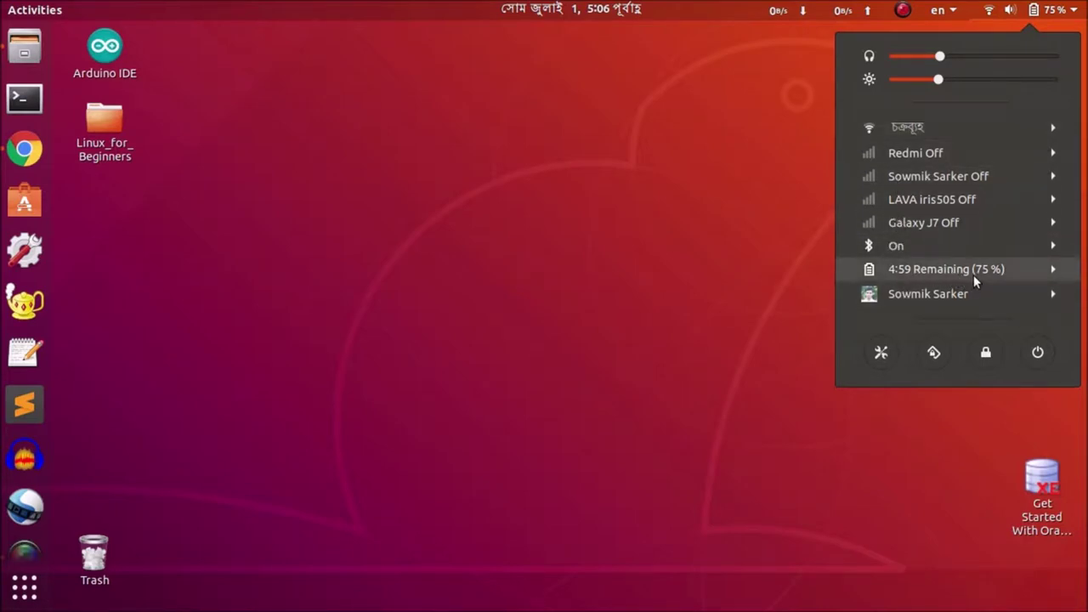
click(900, 291)
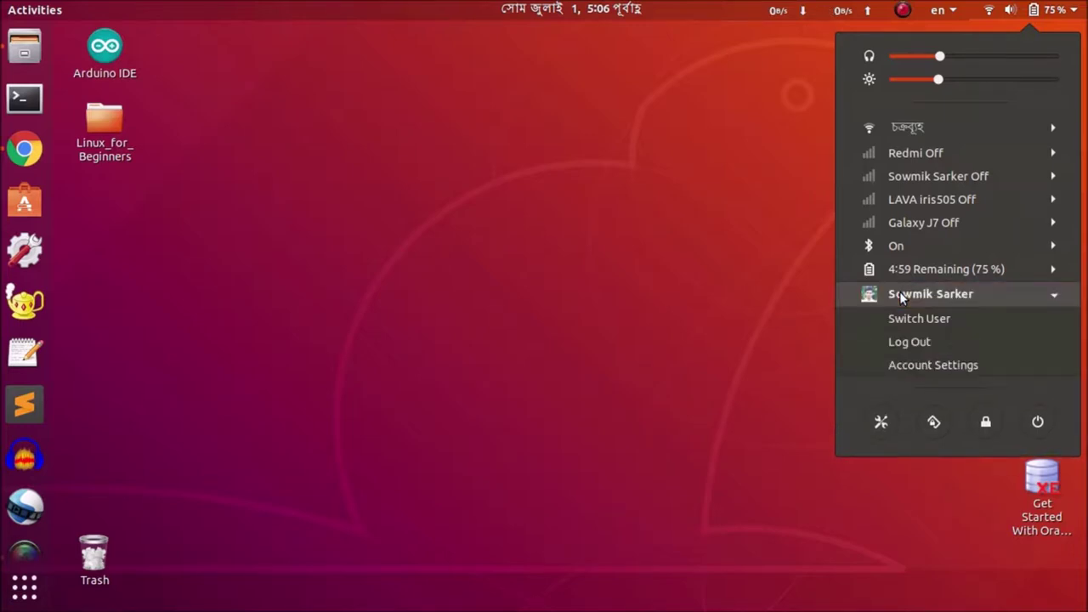
click(900, 292)
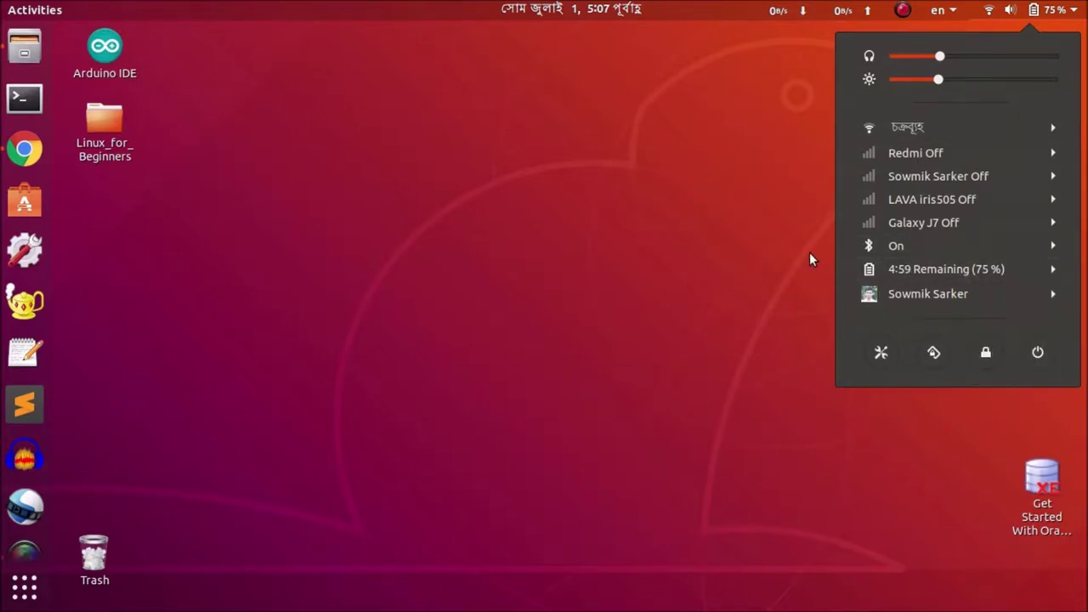
- View the power-off options, cancel the shutdown and minimize the SimpleScreenRecorder window
click(1037, 352)
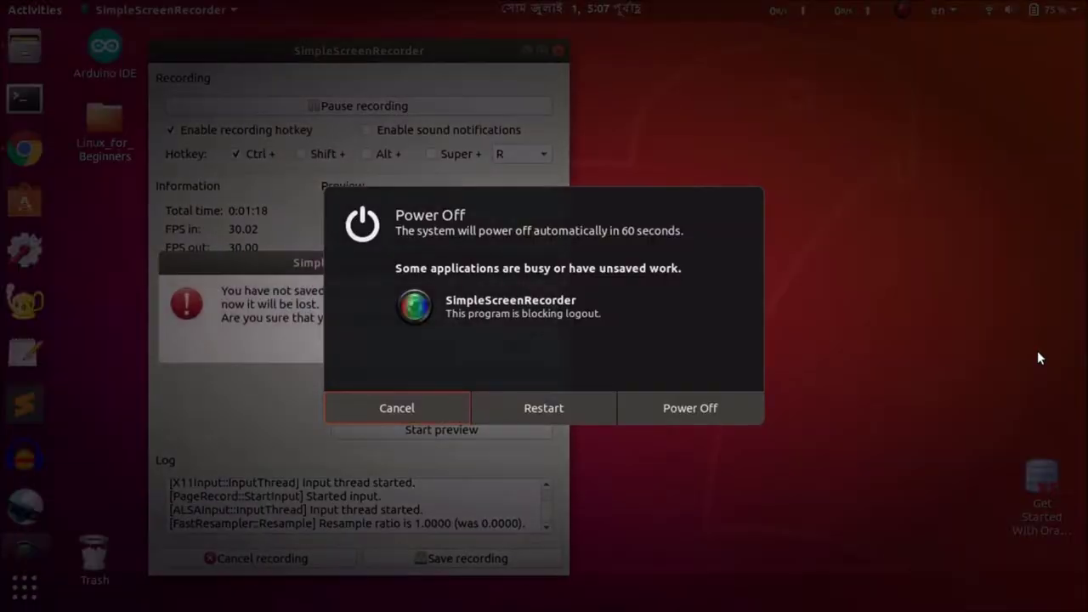
click(411, 405)
click(449, 342)
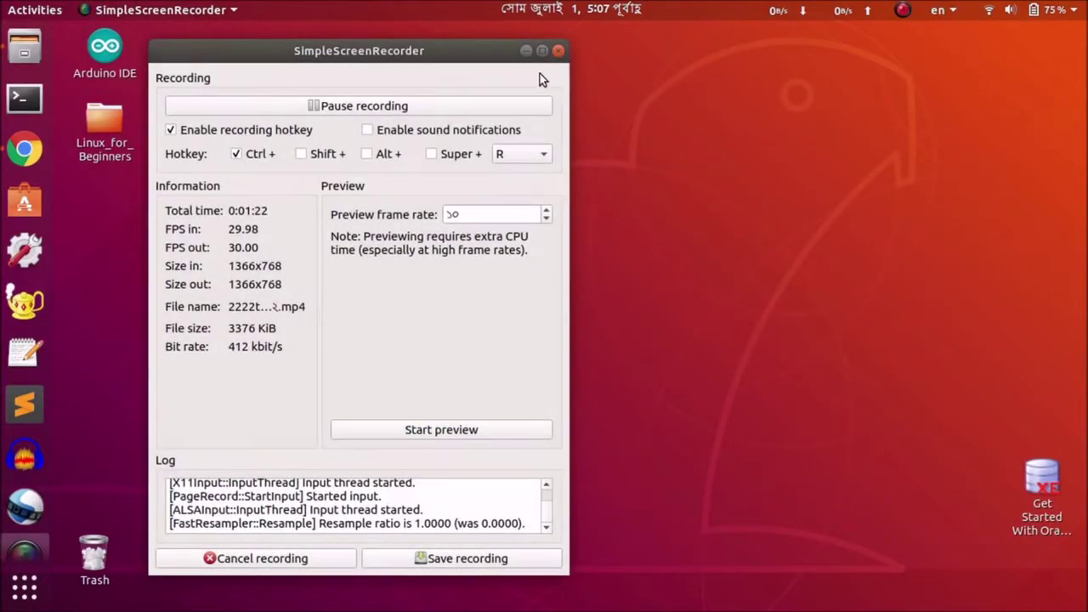
click(526, 52)
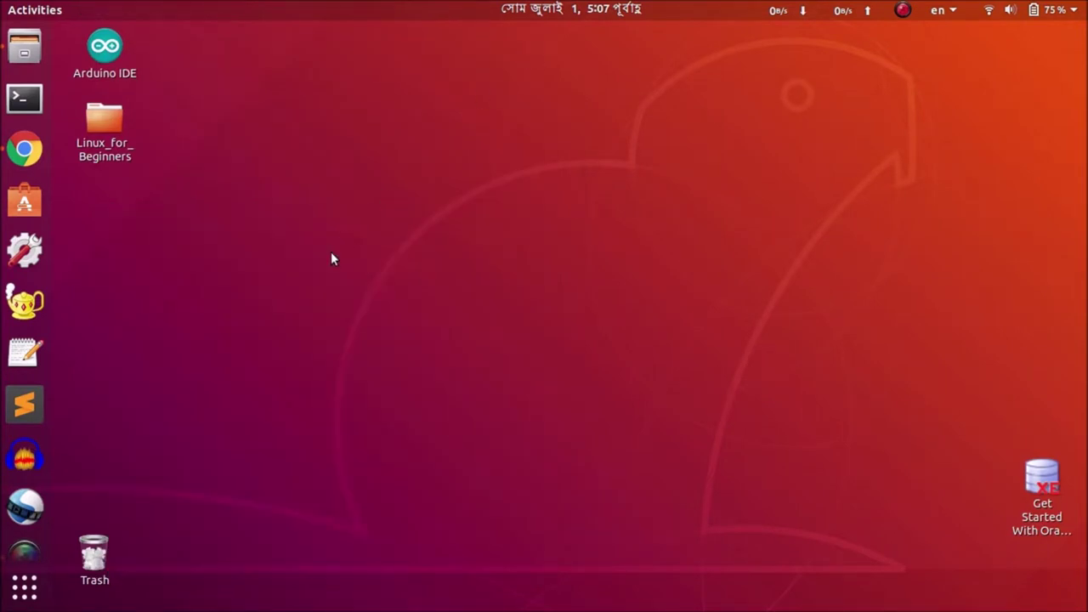
- Show the overview of open windows and switch to the empty second workspace
click(43, 7)
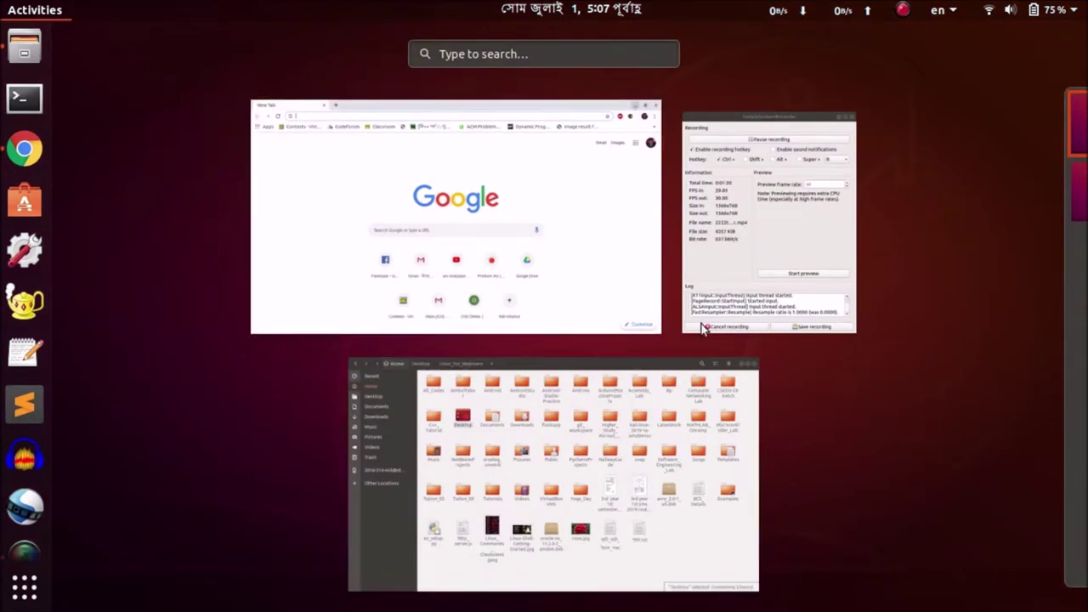
mouse_move(1060, 128)
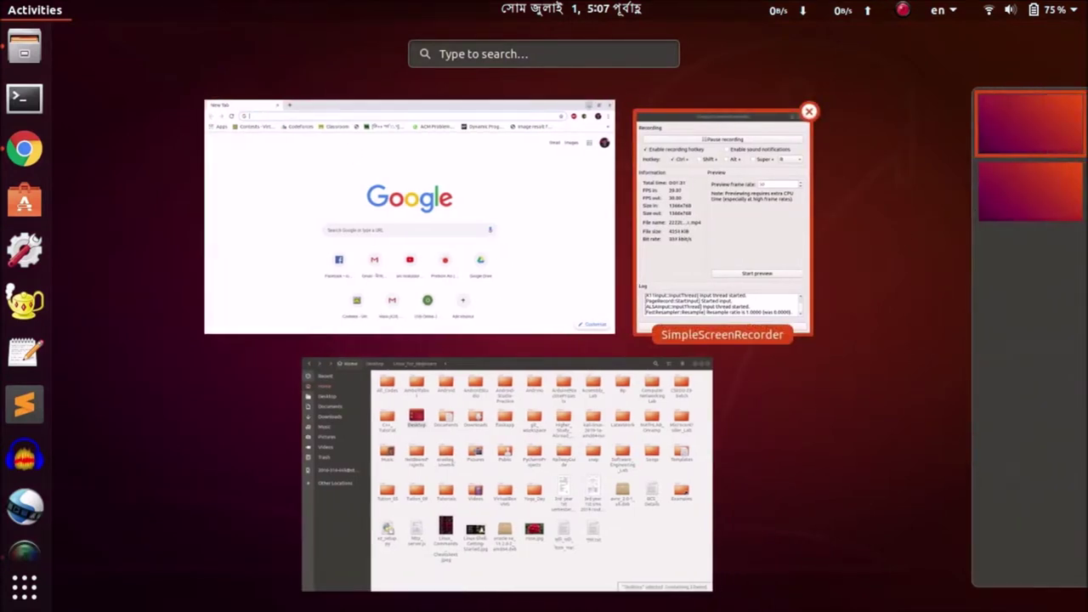
click(1042, 181)
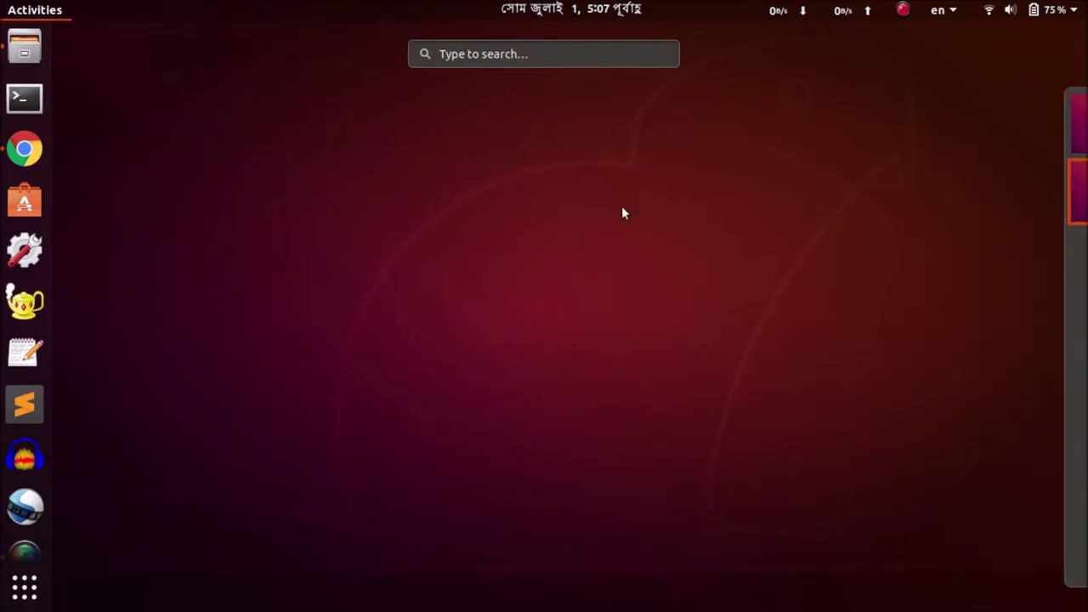
click(622, 207)
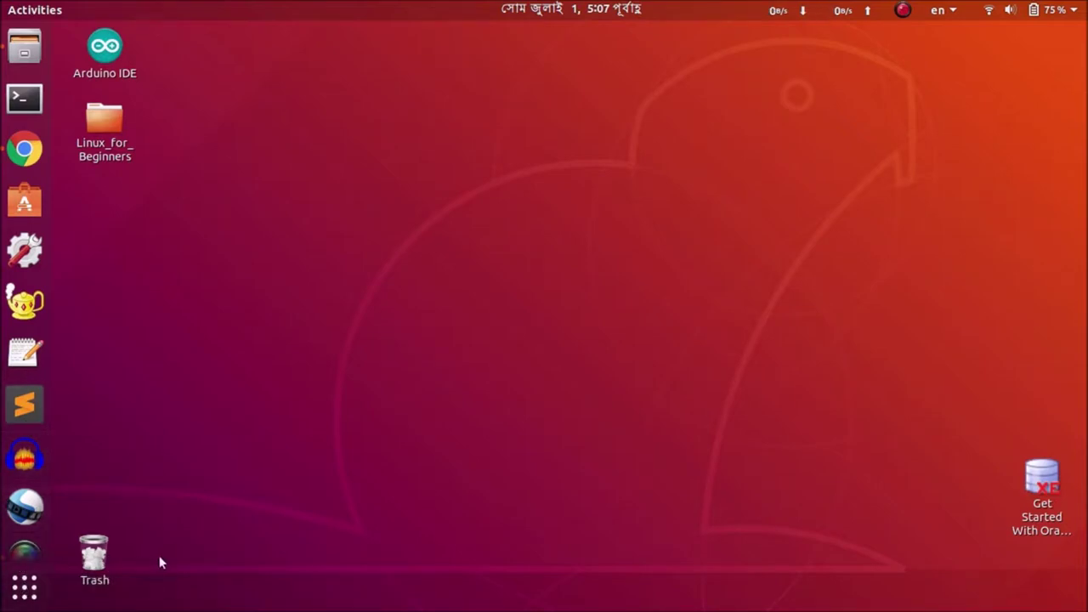
- Browse the installed applications, viewing the frequently used ones and the complete list through its final page
click(25, 589)
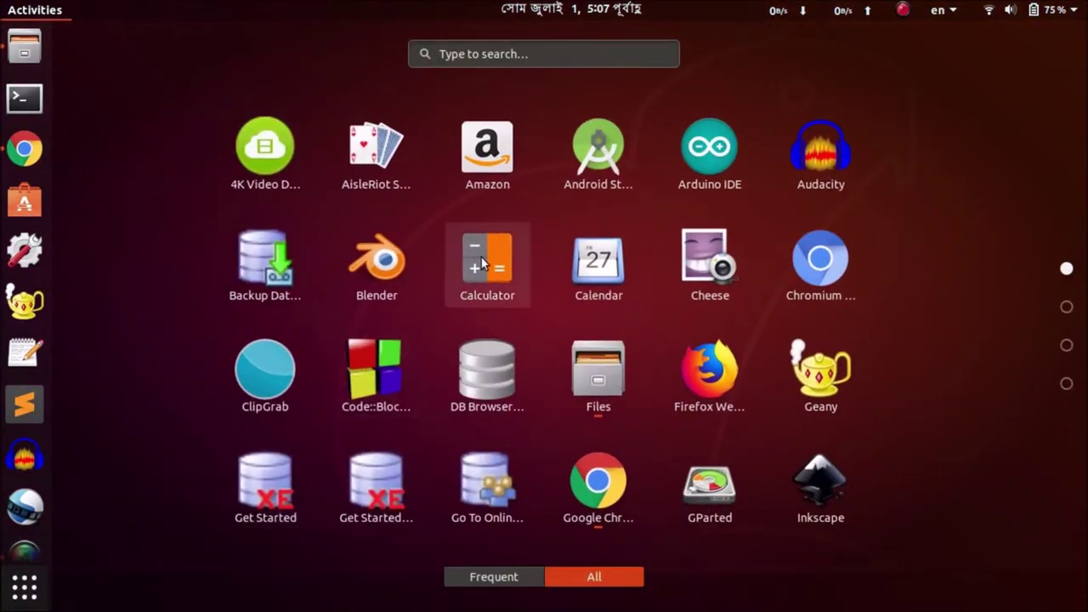
click(499, 578)
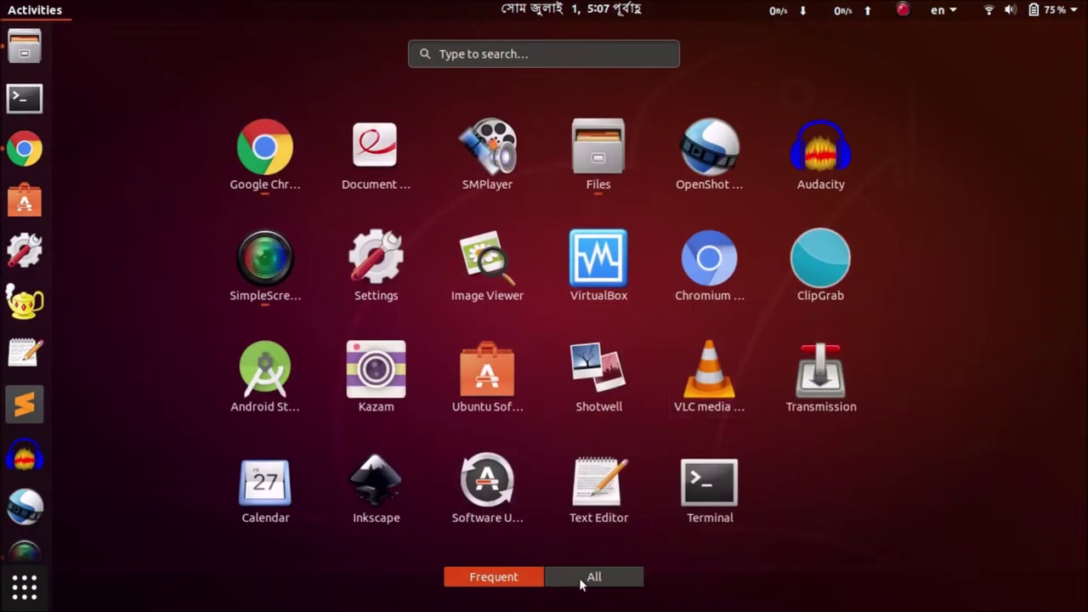
click(593, 577)
scroll(519, 483, down, 3)
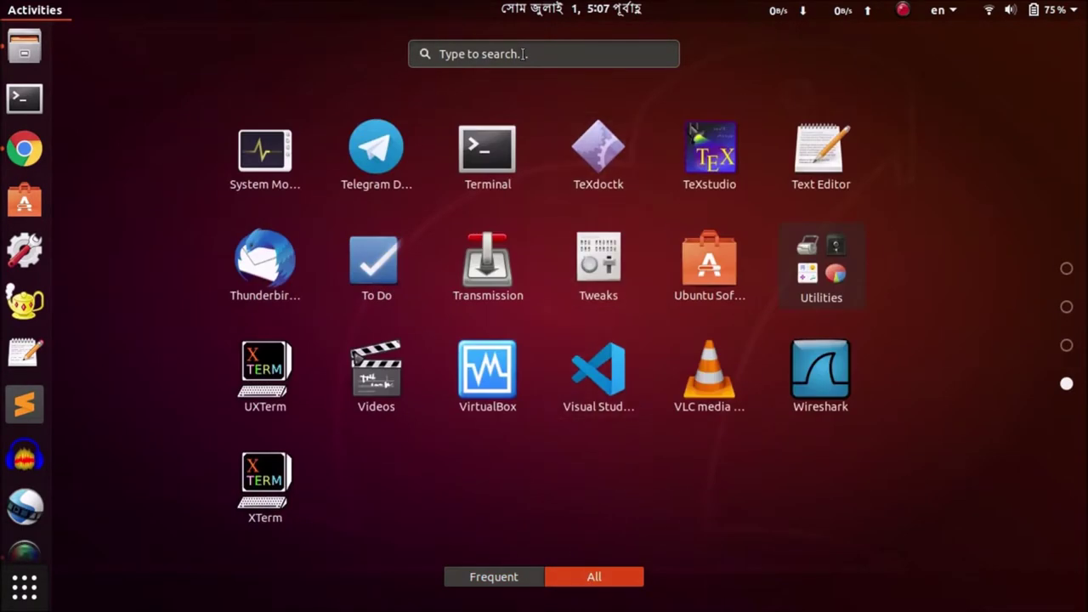
- Search the applications for "termi", launch Terminal and close its window
click(523, 53)
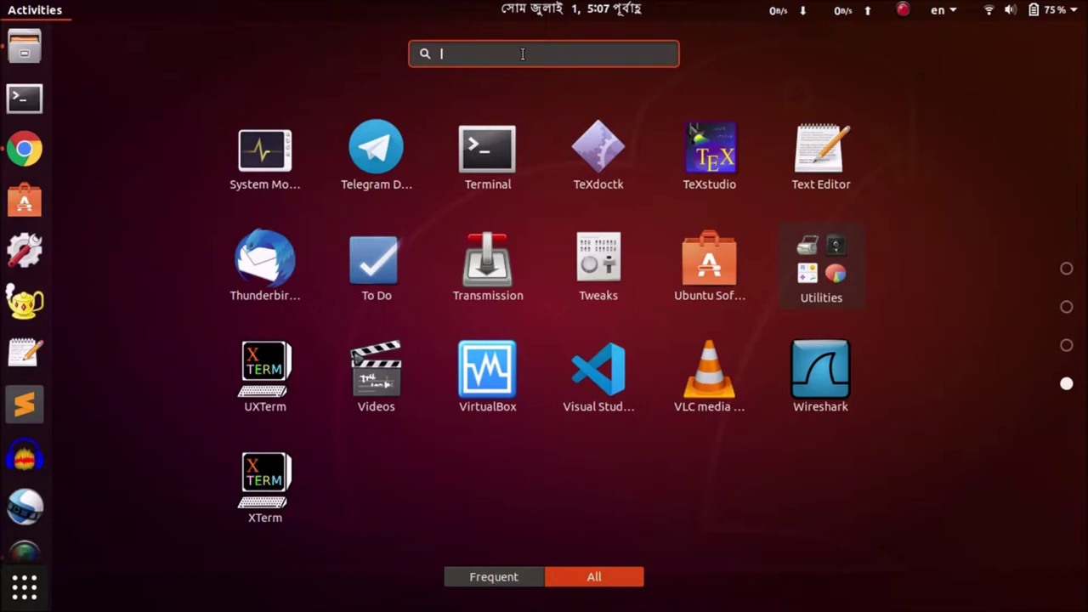
text(termi)
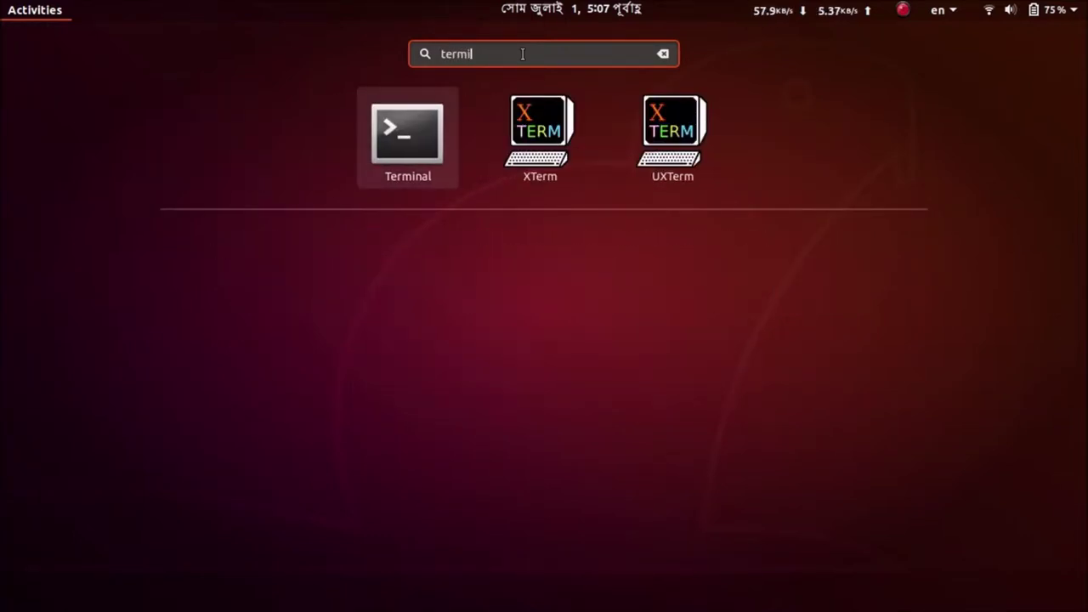
key(Return)
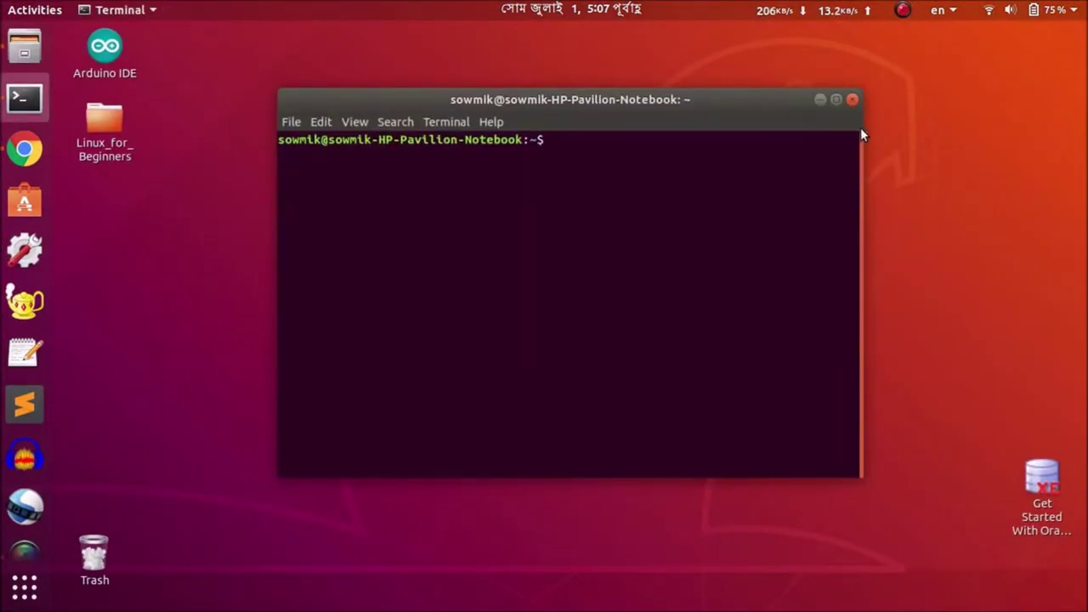
click(851, 100)
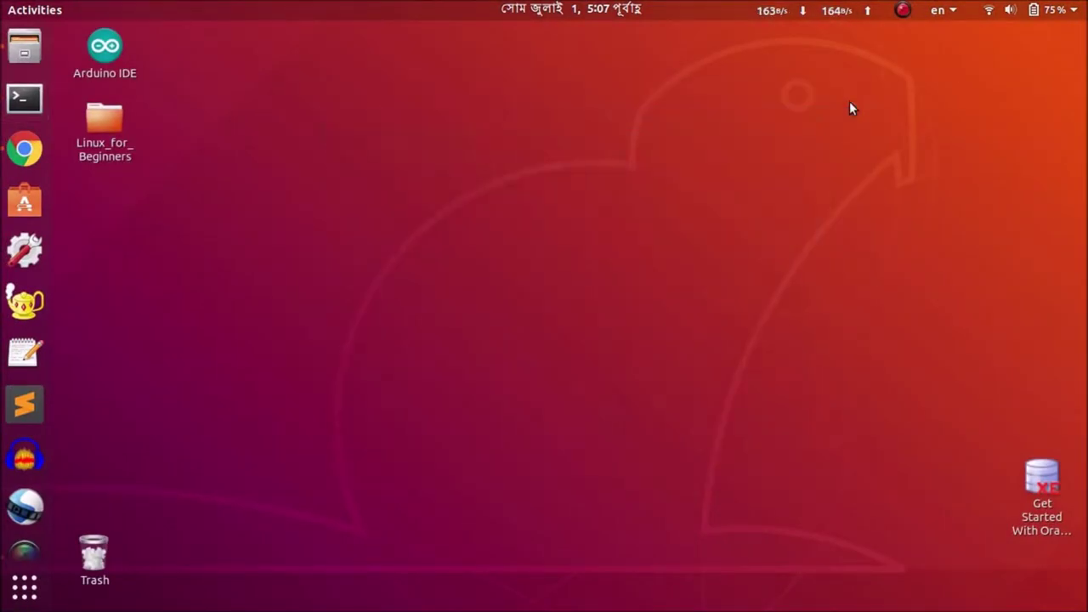
click(21, 598)
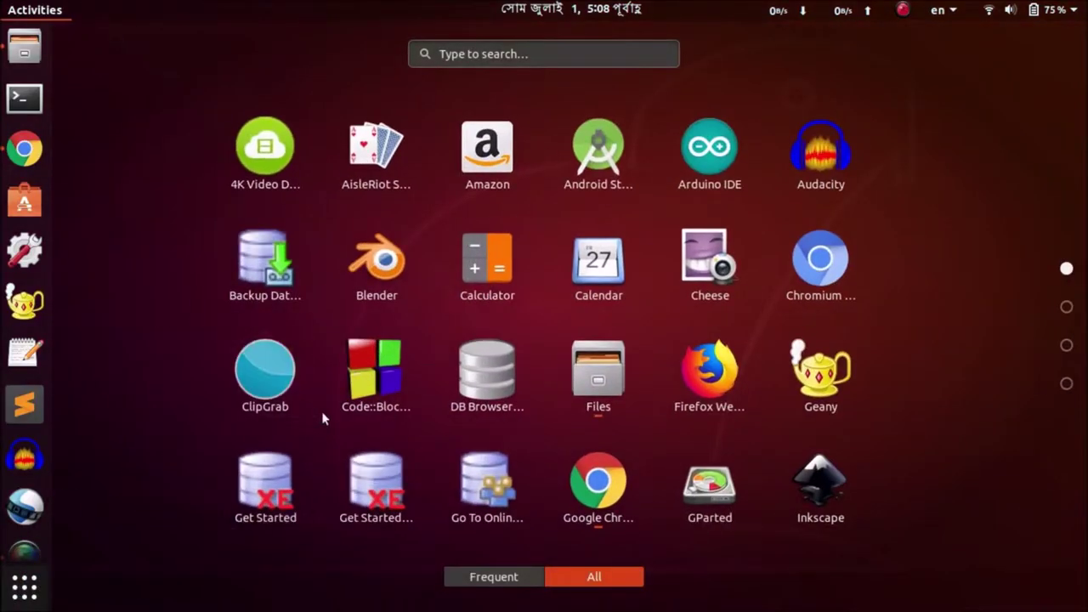
click(20, 598)
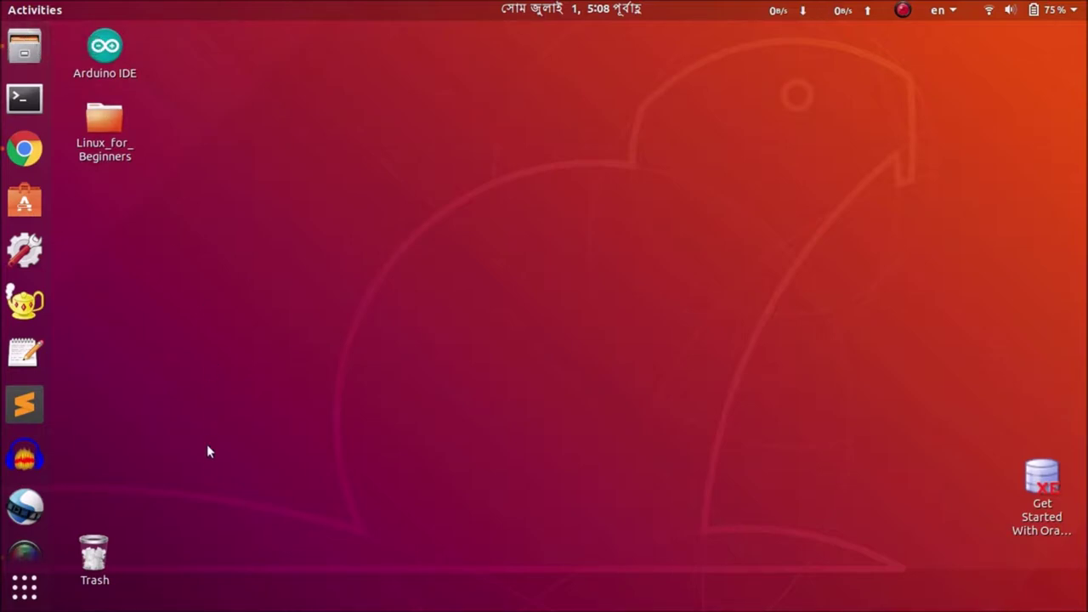
click(95, 554)
click(168, 536)
click(99, 542)
click(215, 457)
- Open the system Settings and turn Bluetooth off
click(26, 251)
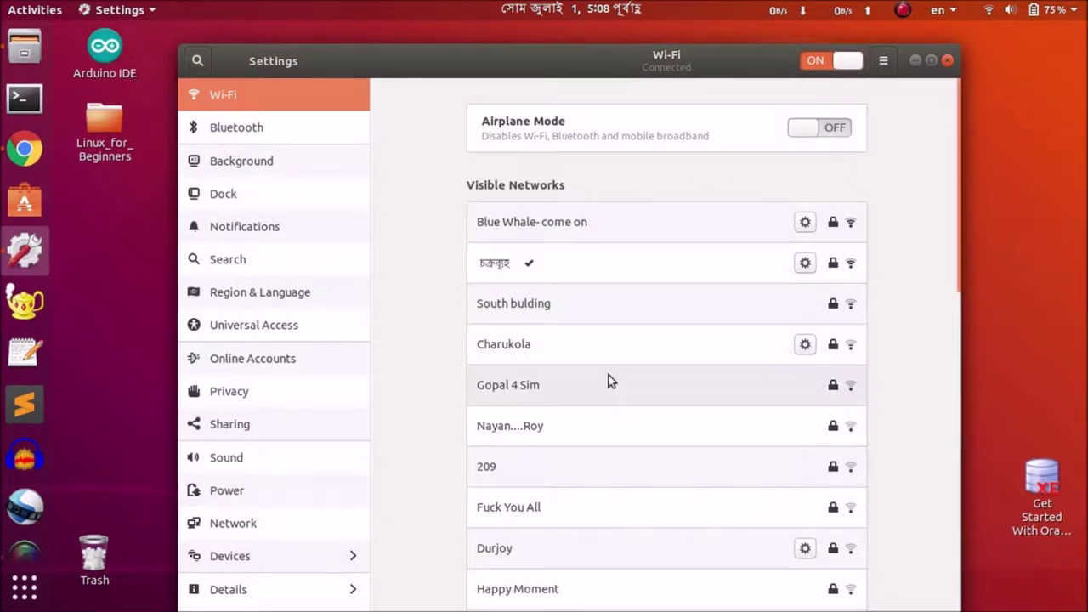
click(296, 128)
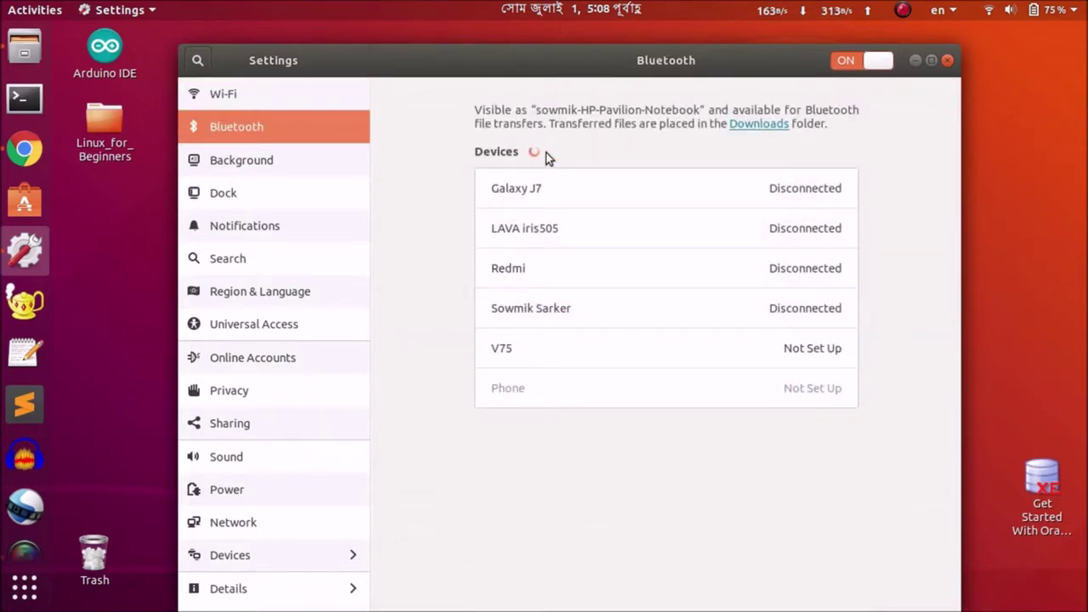
click(846, 61)
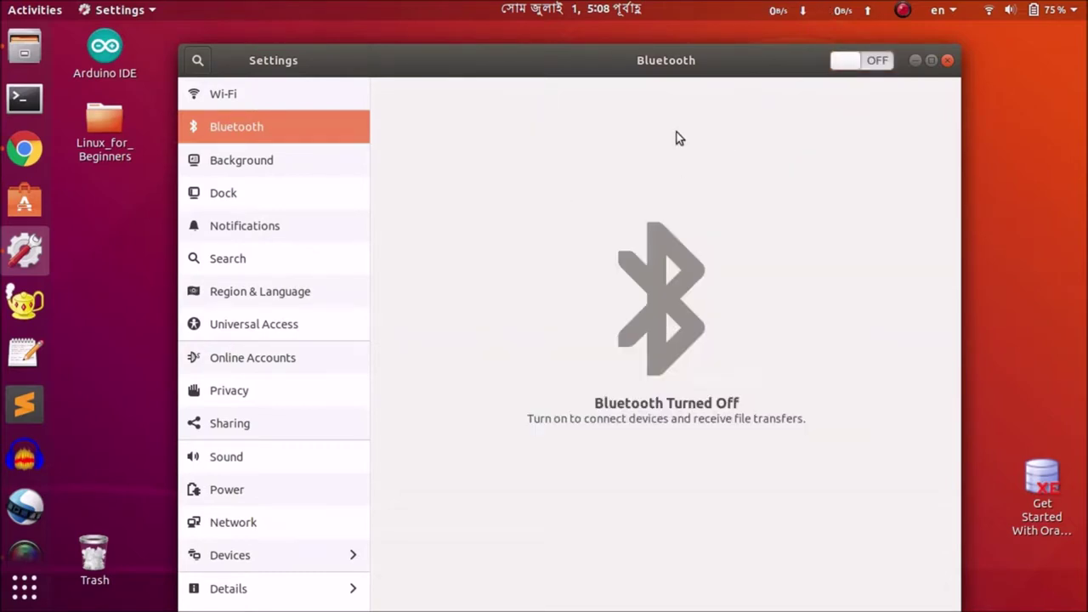
- Look through the wallpapers, pictures and colors offered for the desktop background and cancel the selection
click(271, 162)
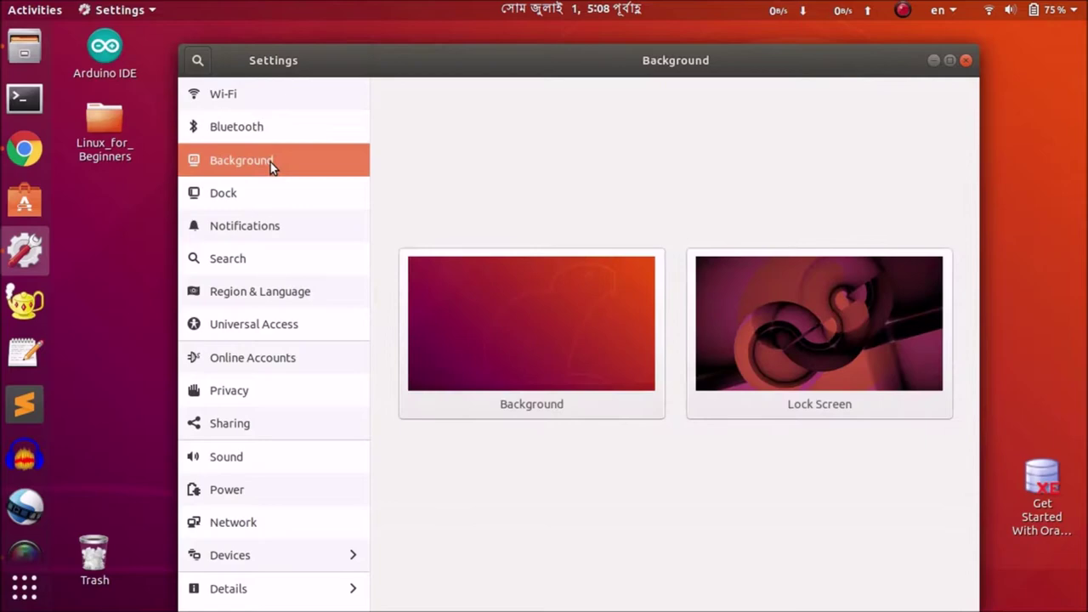
click(520, 335)
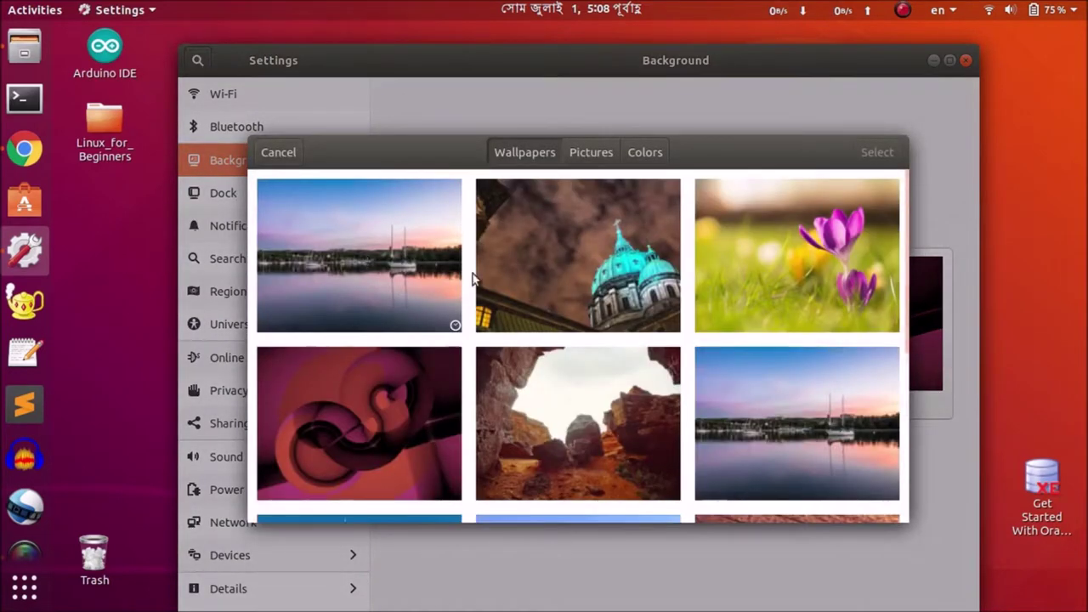
click(595, 153)
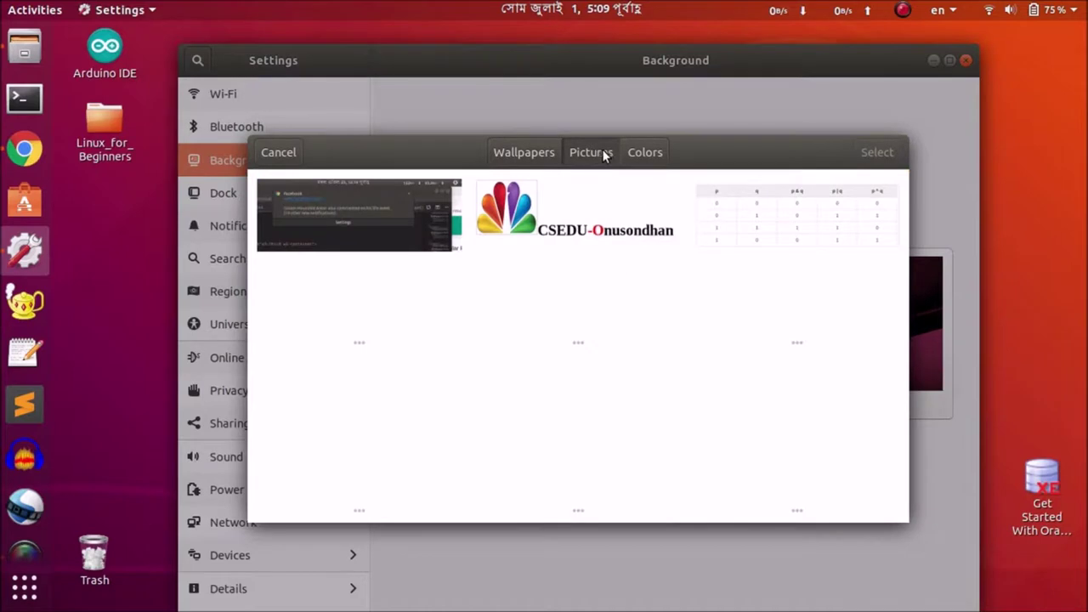
click(645, 156)
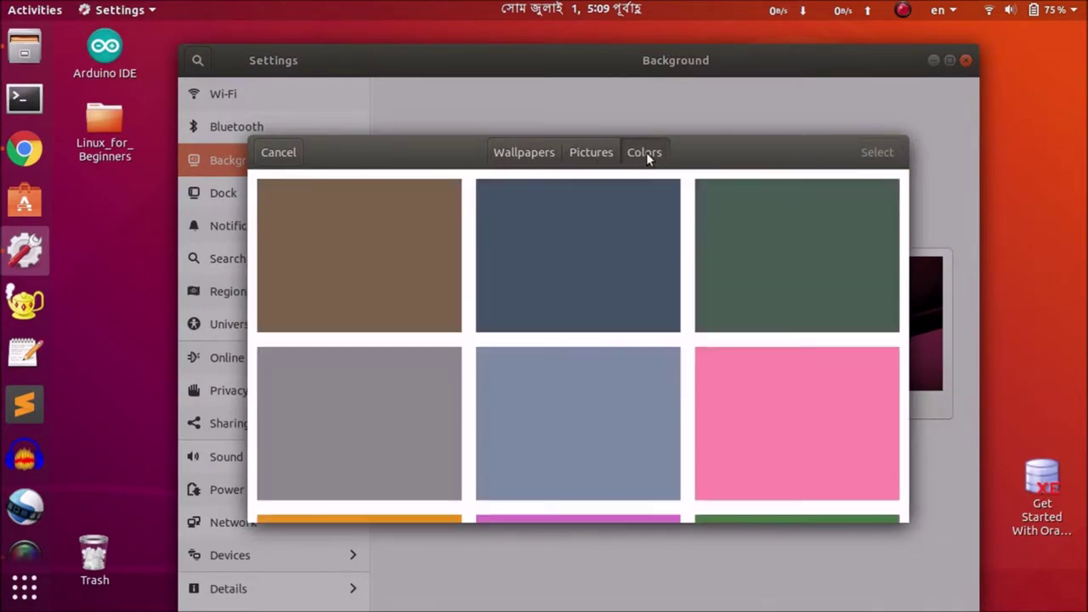
click(518, 154)
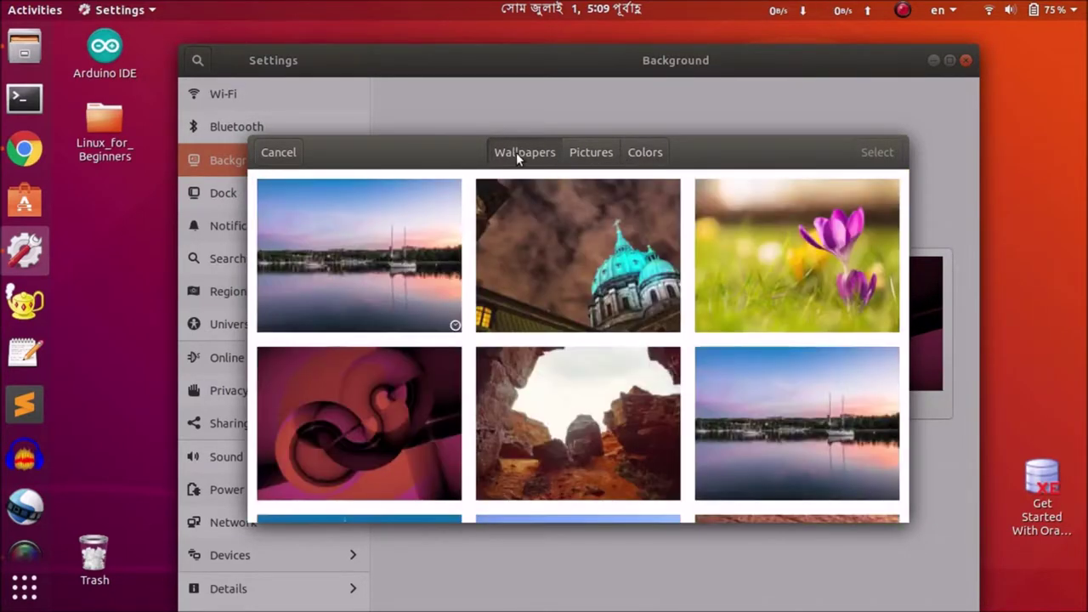
click(285, 153)
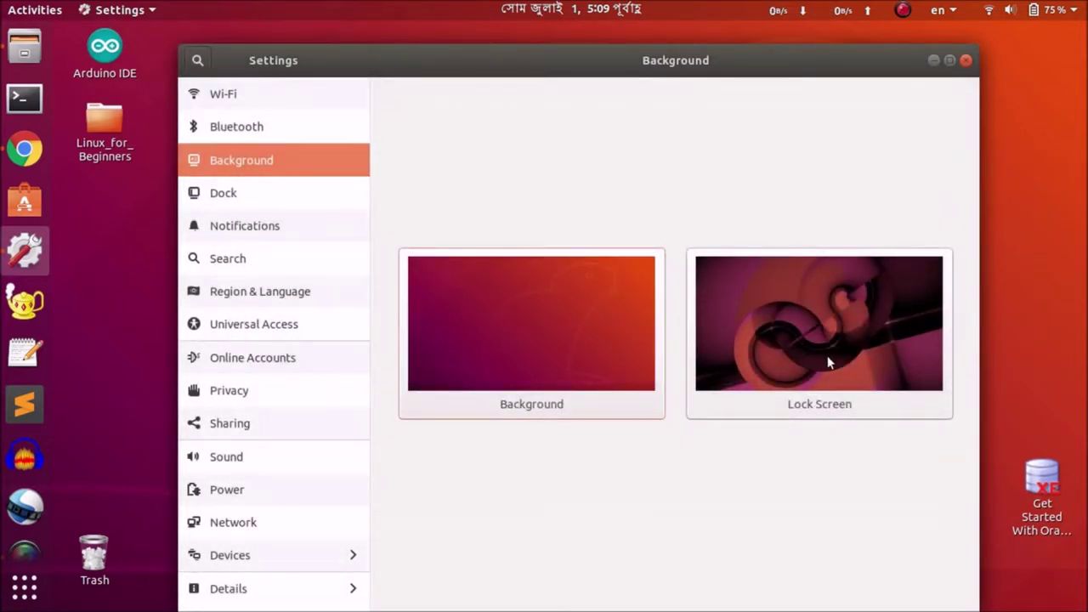
- Try the dock's Bottom and Right screen positions in the Dock settings, and set the position back to Left
click(283, 197)
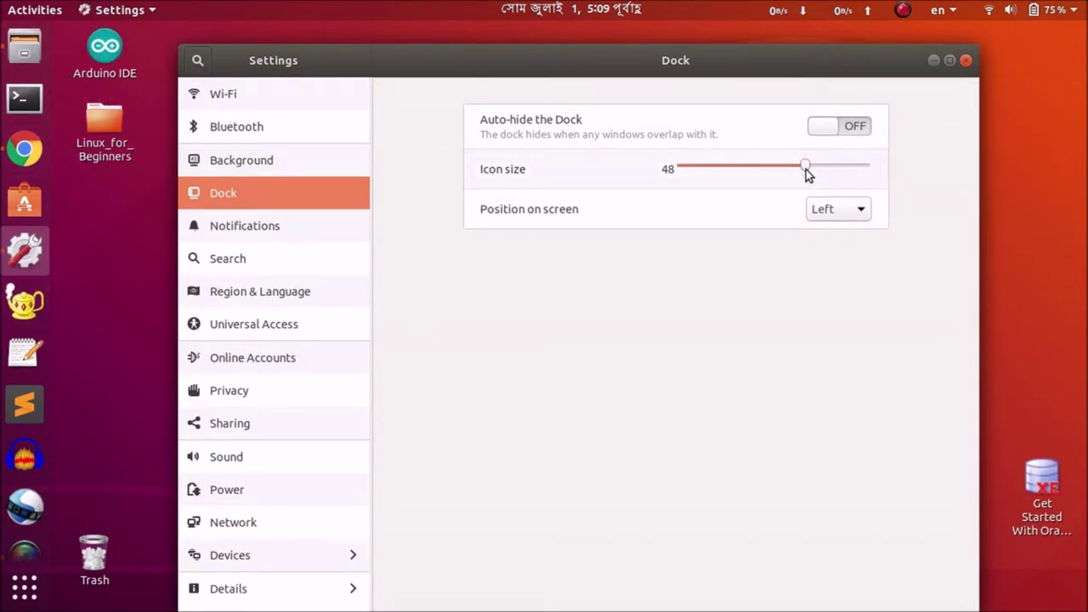
mouse_move(805, 173)
mouse_down()
mouse_move(757, 177)
mouse_move(821, 178)
mouse_move(808, 180)
mouse_up()
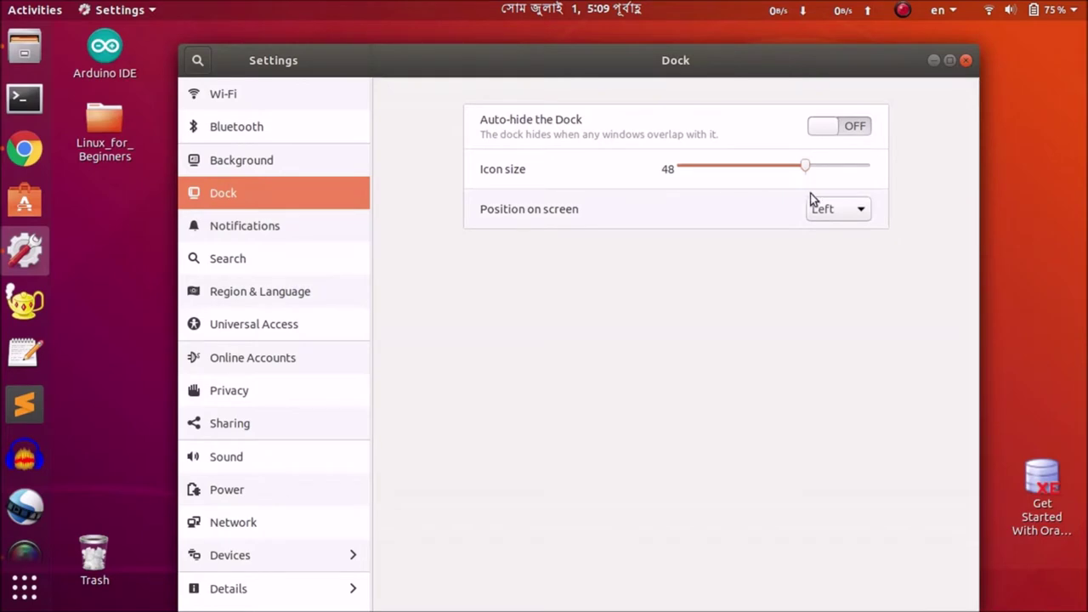
click(848, 213)
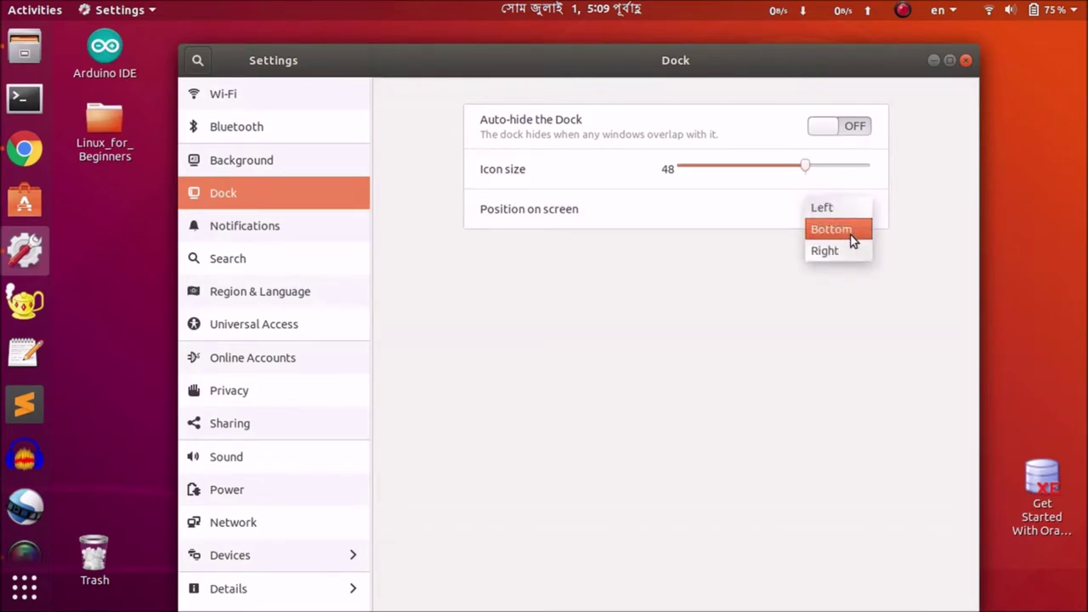
click(851, 235)
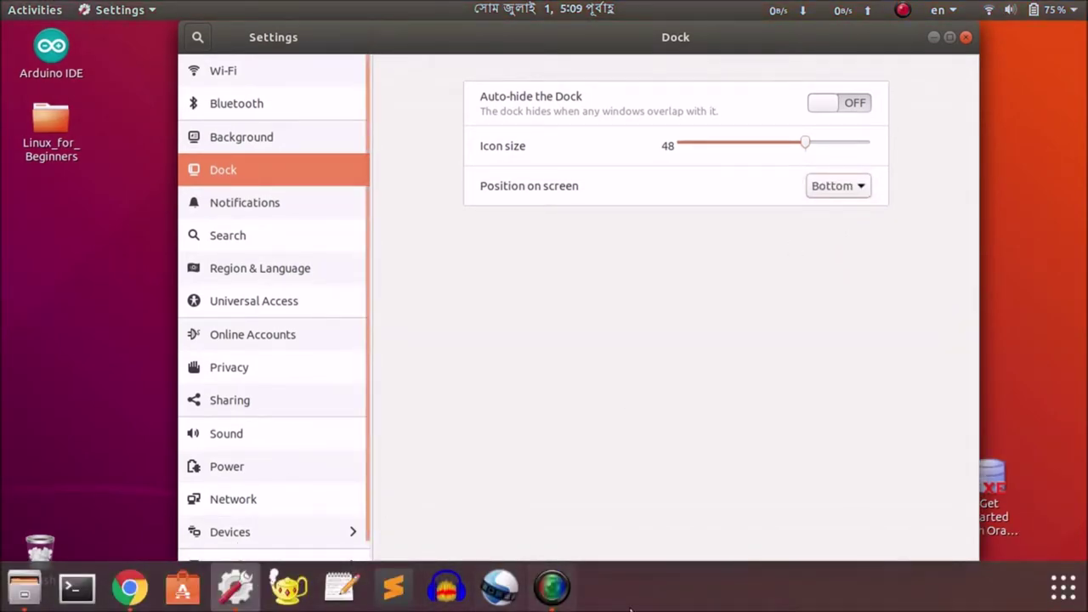
click(847, 189)
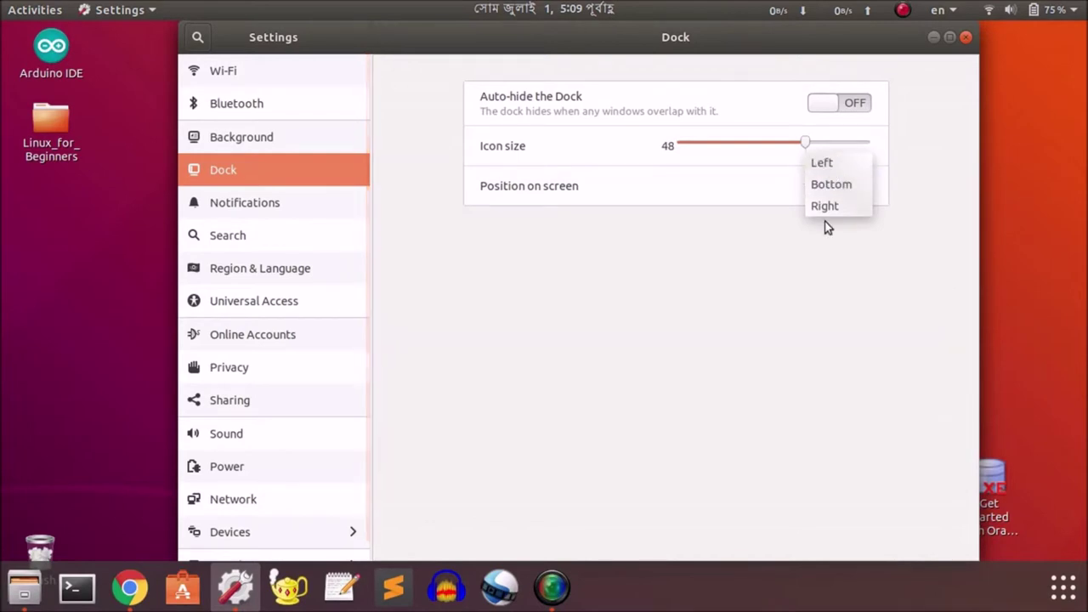
click(825, 206)
click(835, 210)
click(832, 167)
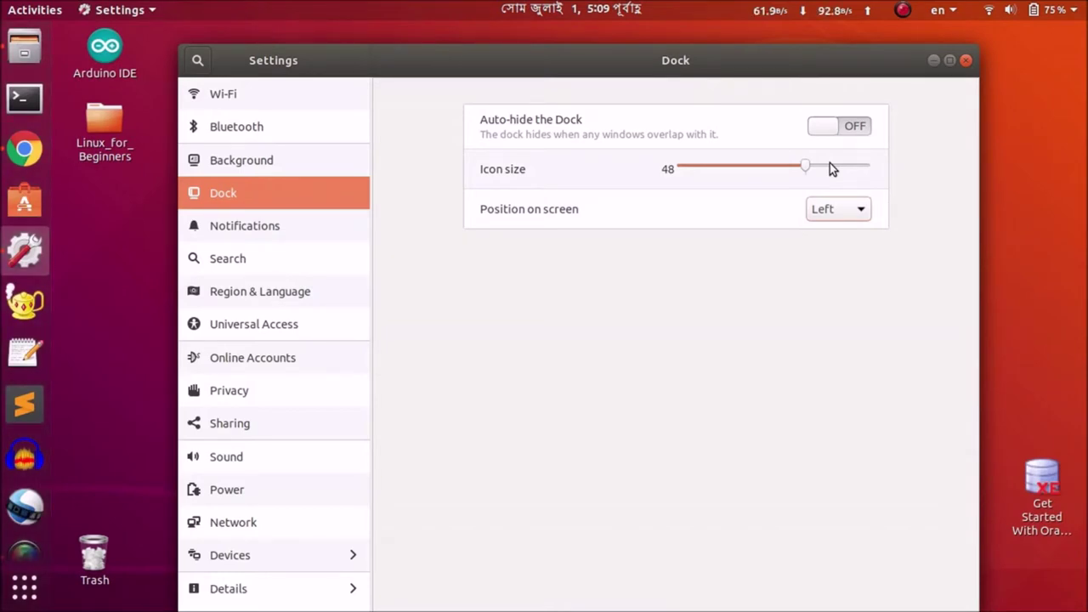
- Examine the notification settings, including popups, lock screen notifications and the full per-application list
click(268, 225)
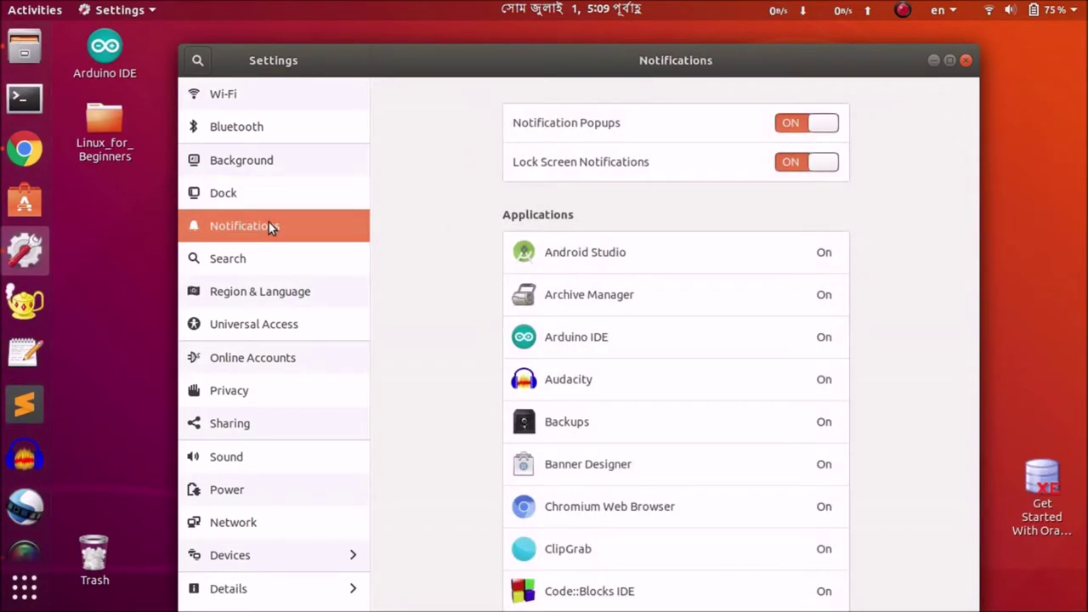
click(552, 17)
click(416, 451)
scroll(564, 354, down, 10)
scroll(571, 363, down, 7)
scroll(575, 362, up, 7)
scroll(571, 361, up, 6)
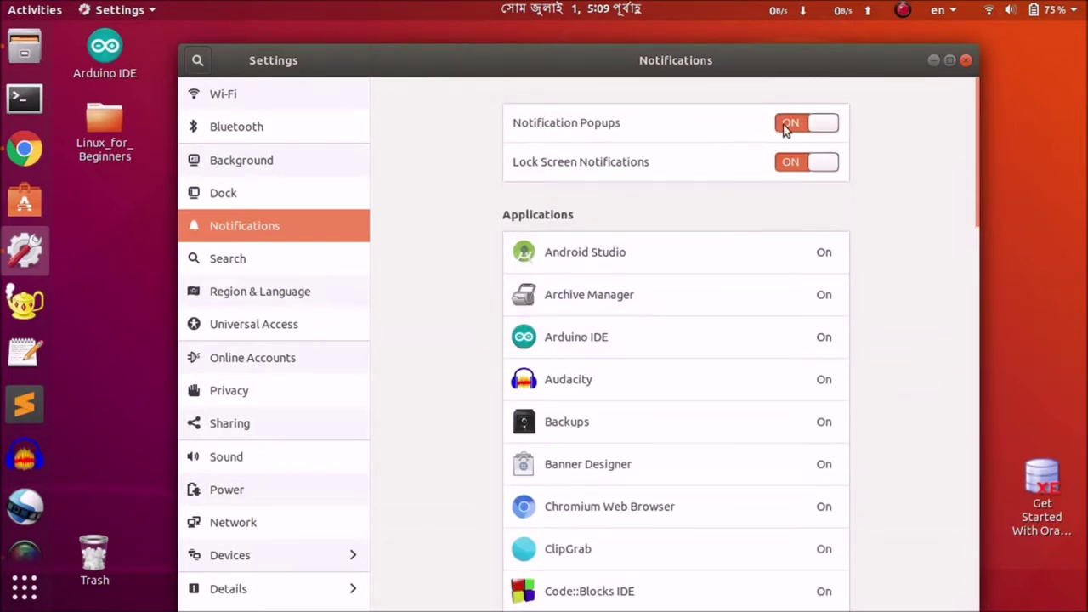
- Review the Search, Region & Language and Universal Access settings, including the accessibility options further down
click(220, 270)
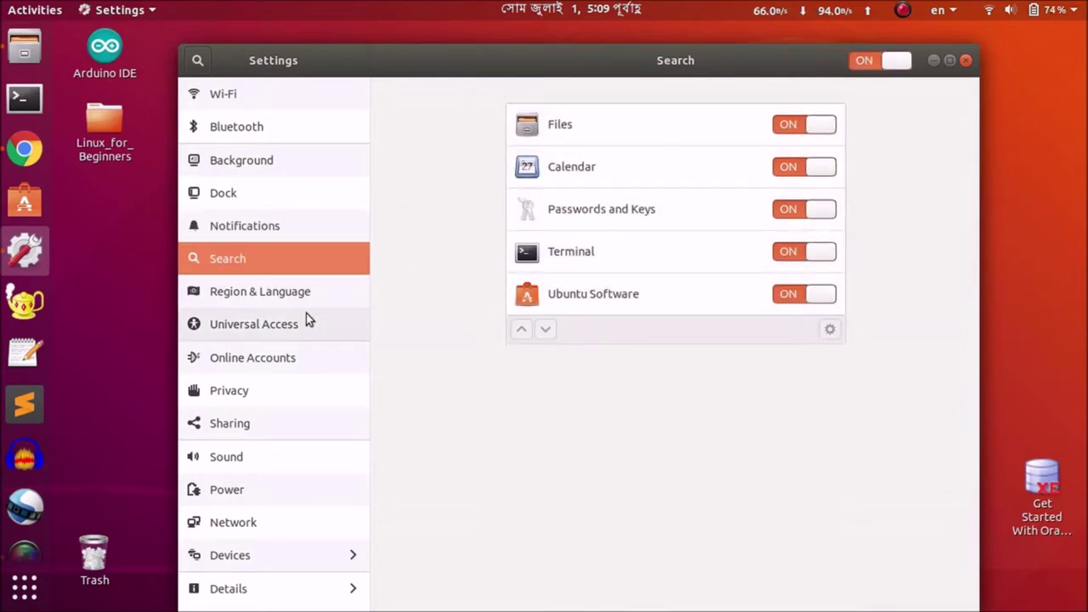
click(269, 293)
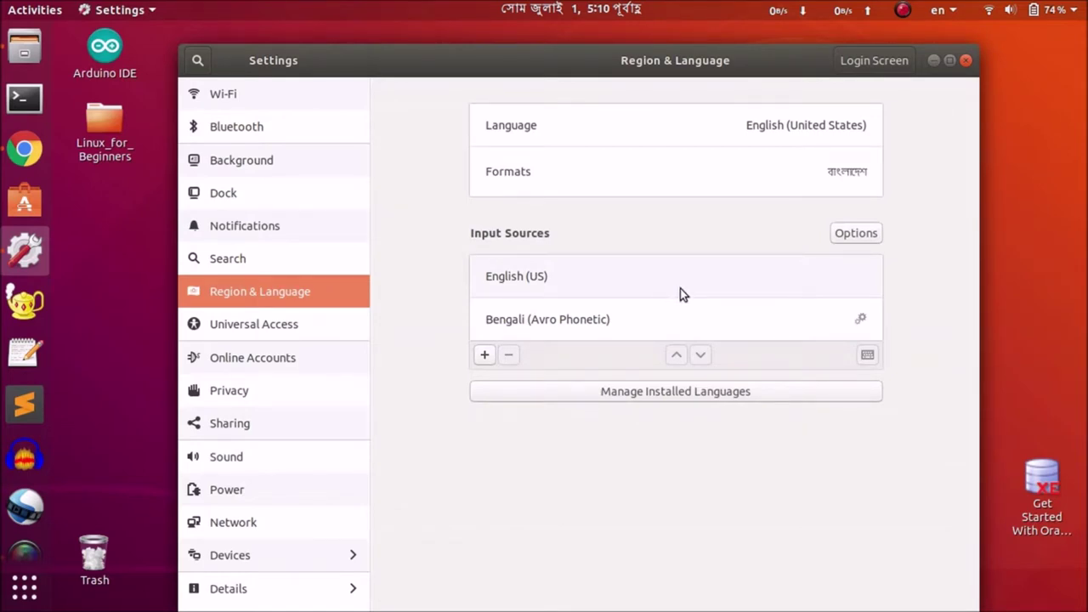
click(287, 325)
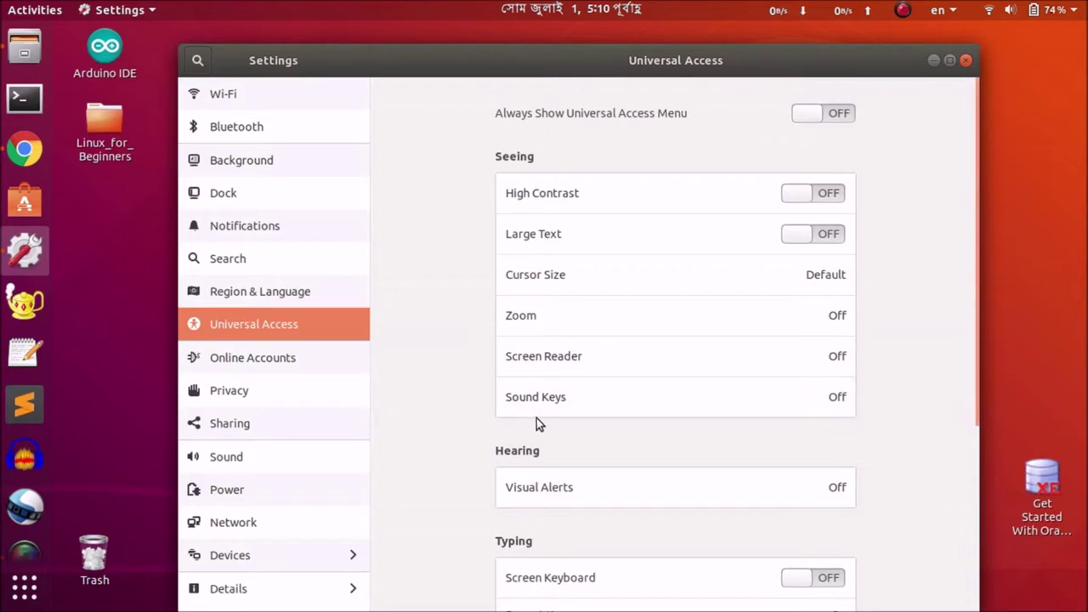
scroll(622, 442, down, 5)
scroll(621, 442, up, 3)
scroll(621, 442, up, 2)
click(970, 7)
click(969, 7)
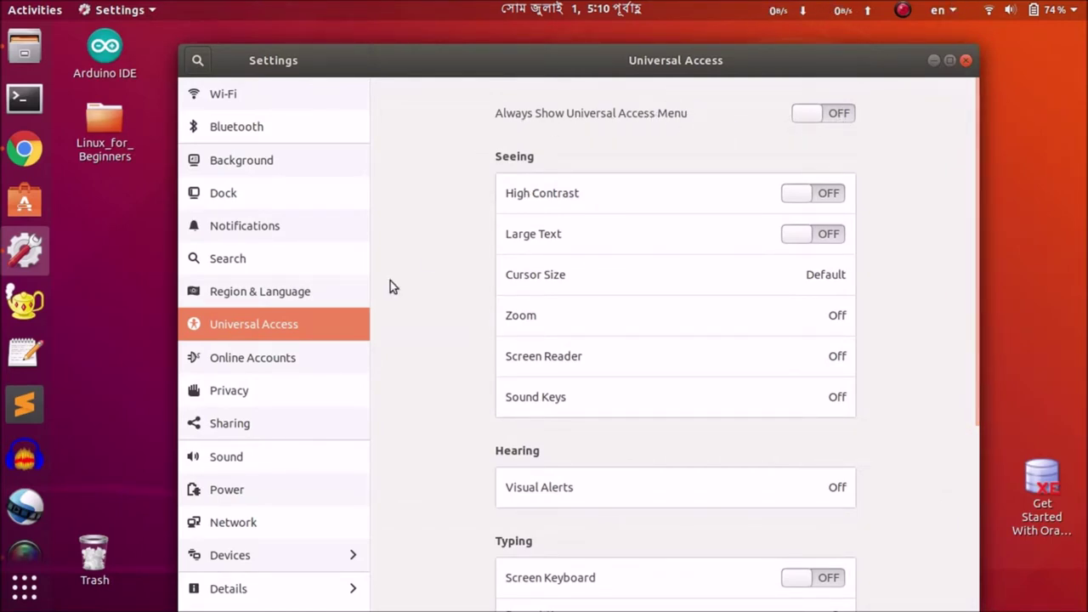
- Go through the Online Accounts, Privacy, Sharing, Sound, Power and Network settings, moving the Settings window higher on the desktop
click(261, 357)
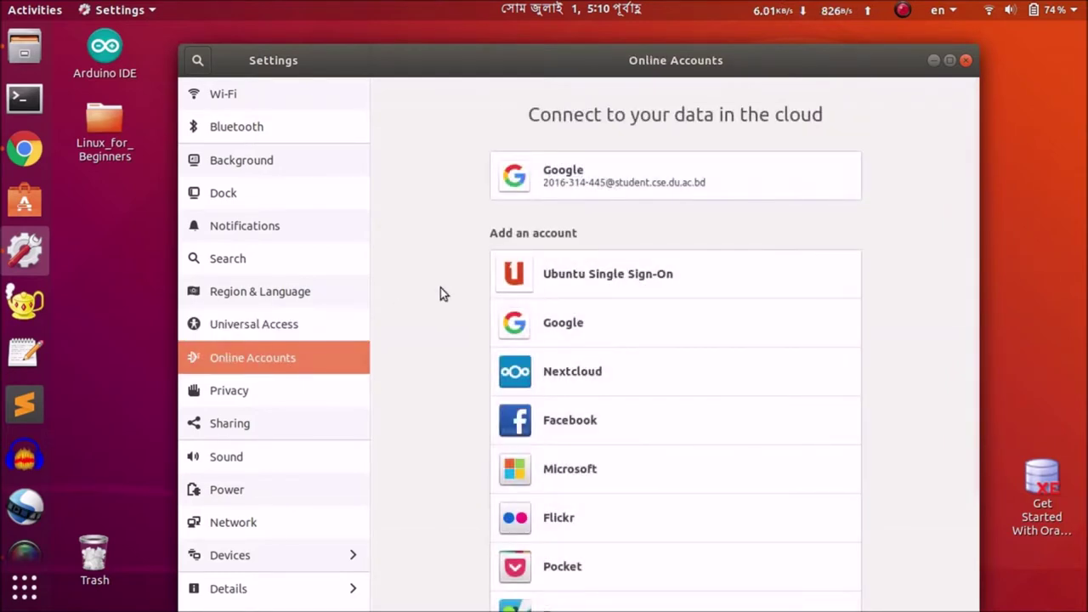
click(269, 394)
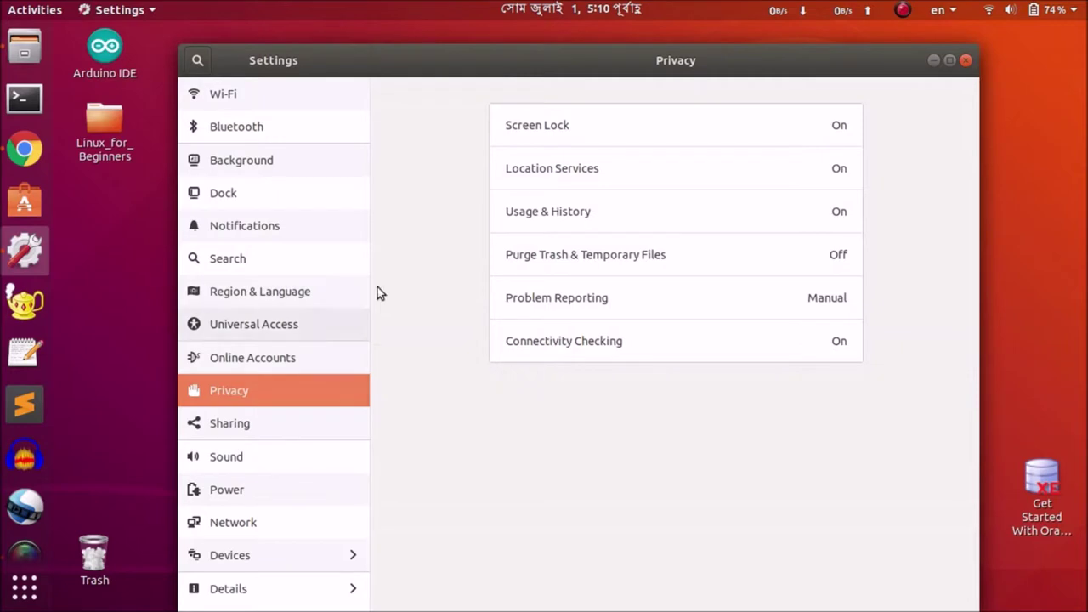
drag(432, 73, 429, 51)
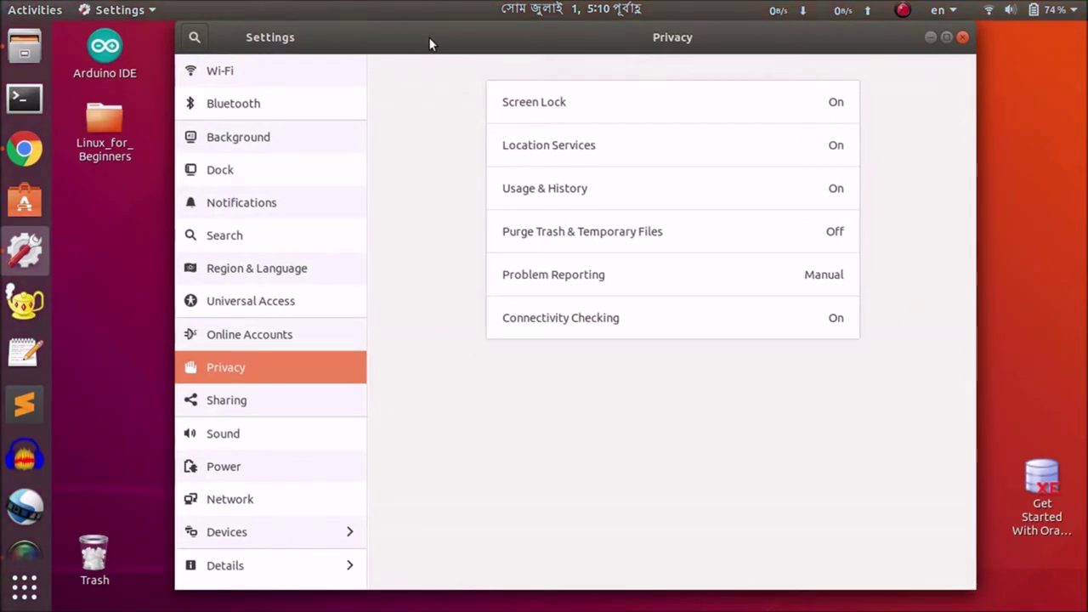
click(252, 401)
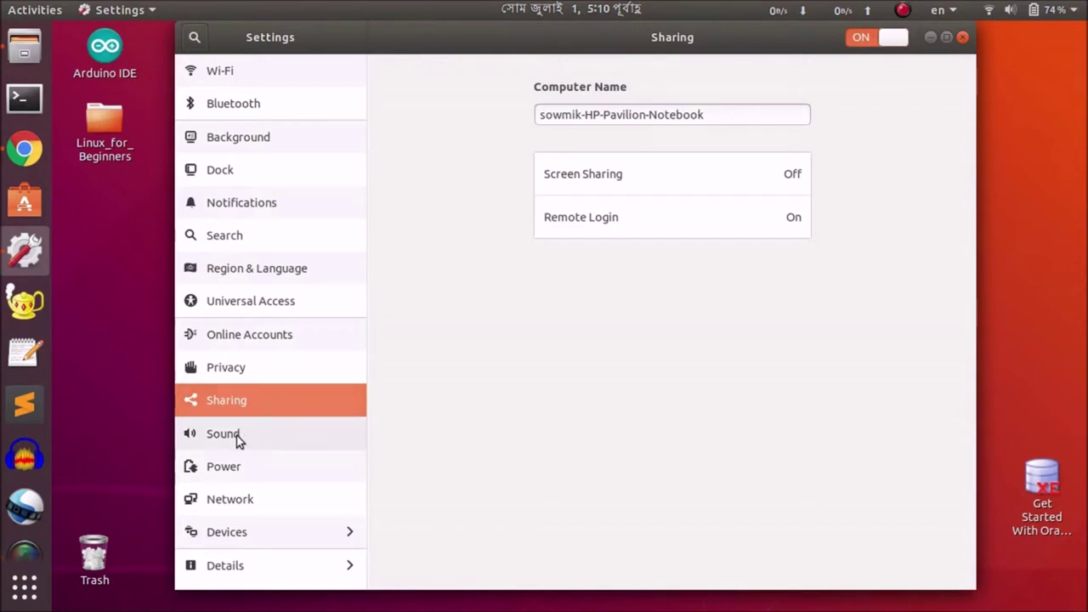
click(236, 434)
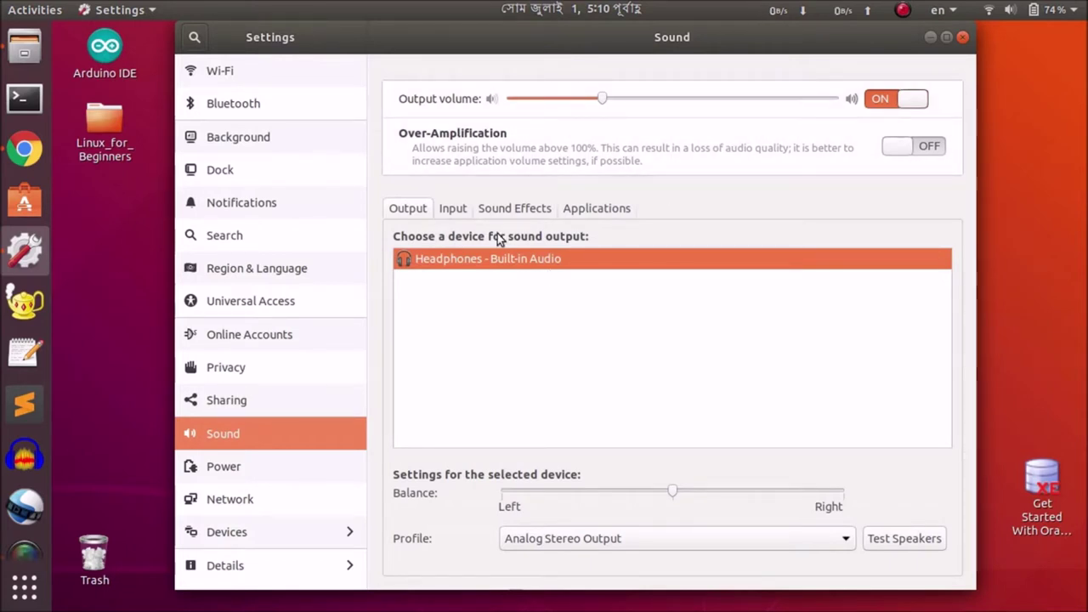
click(237, 467)
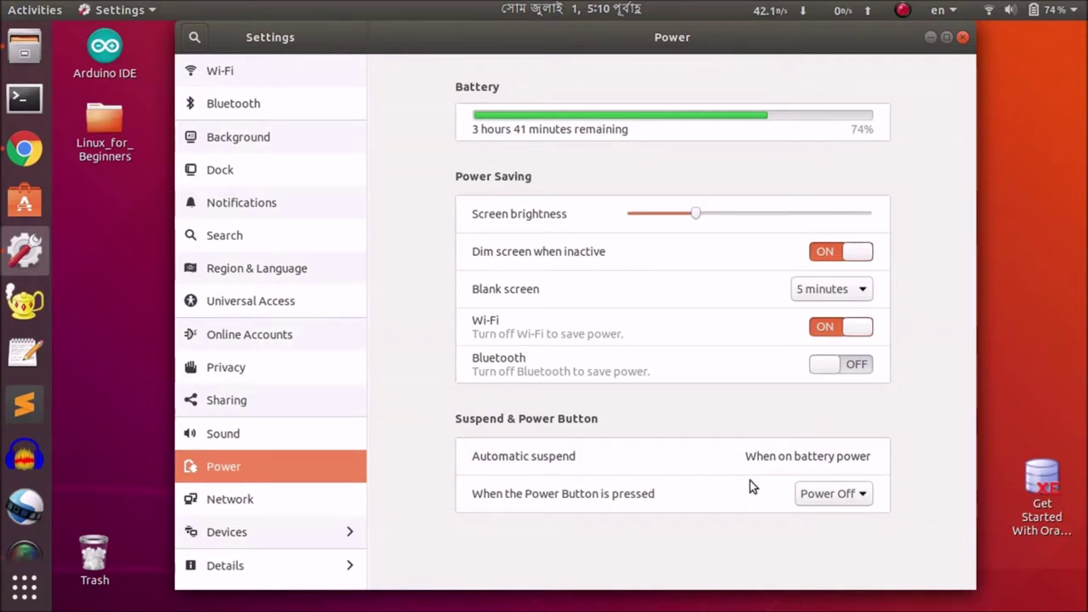
click(235, 500)
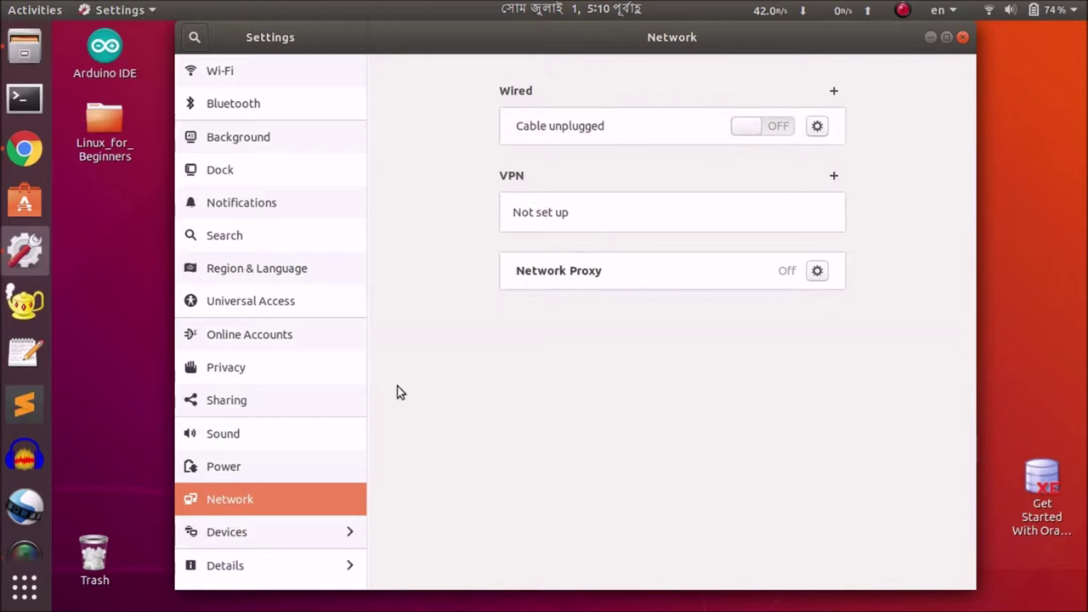
- Try Night Light in the display settings, turning it on and off again before closing its dialog
click(238, 534)
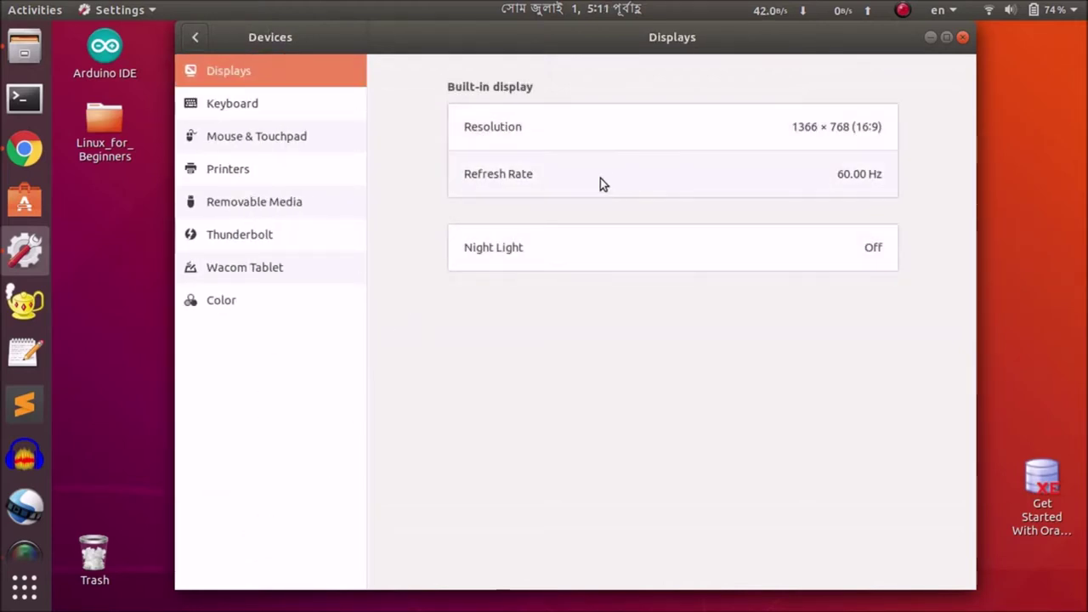
click(532, 248)
click(606, 242)
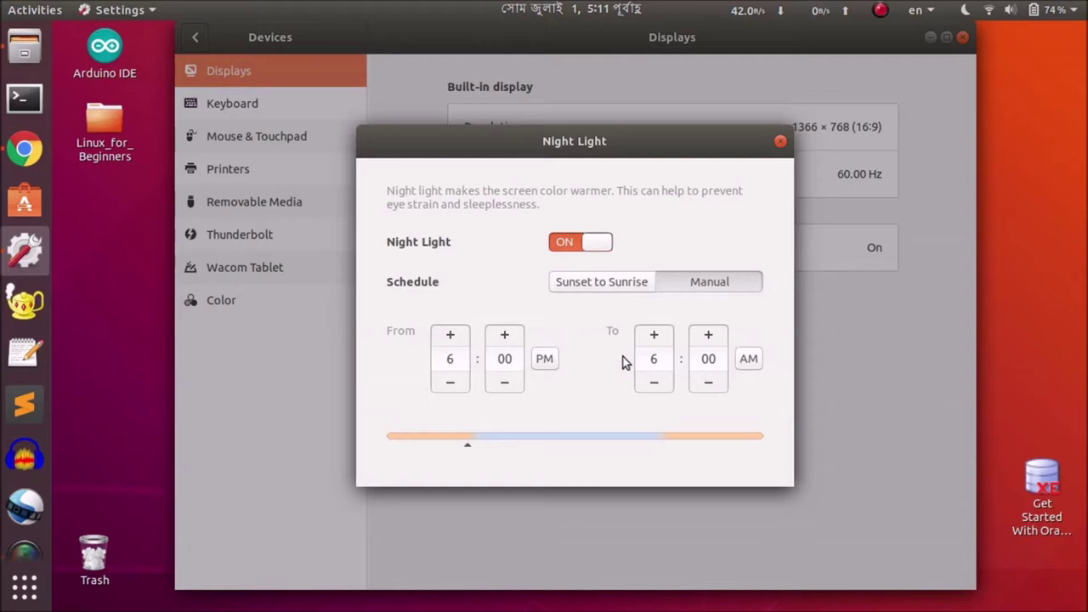
click(578, 242)
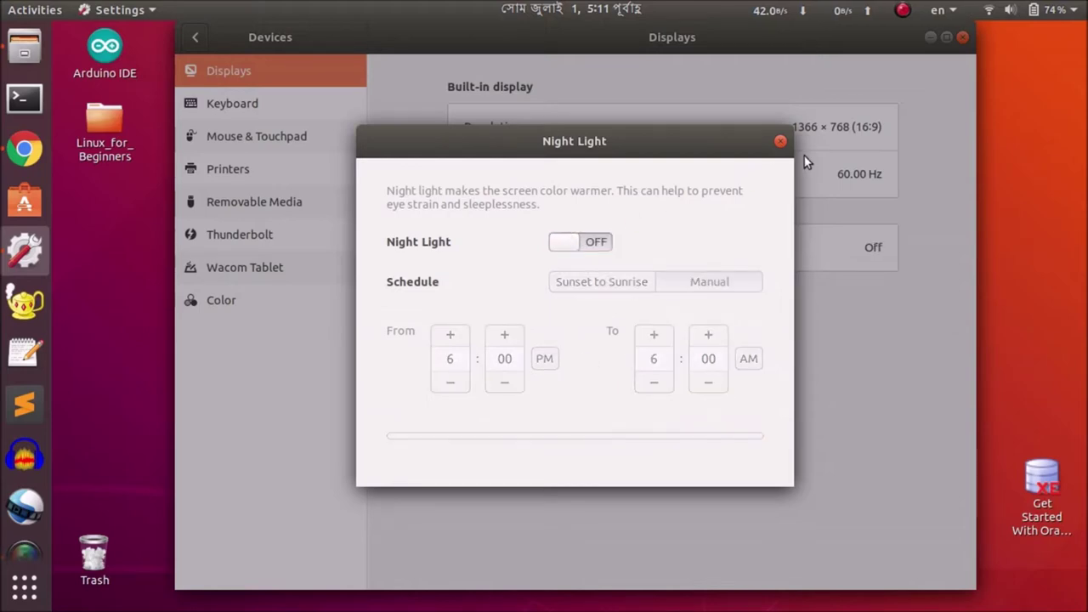
click(779, 142)
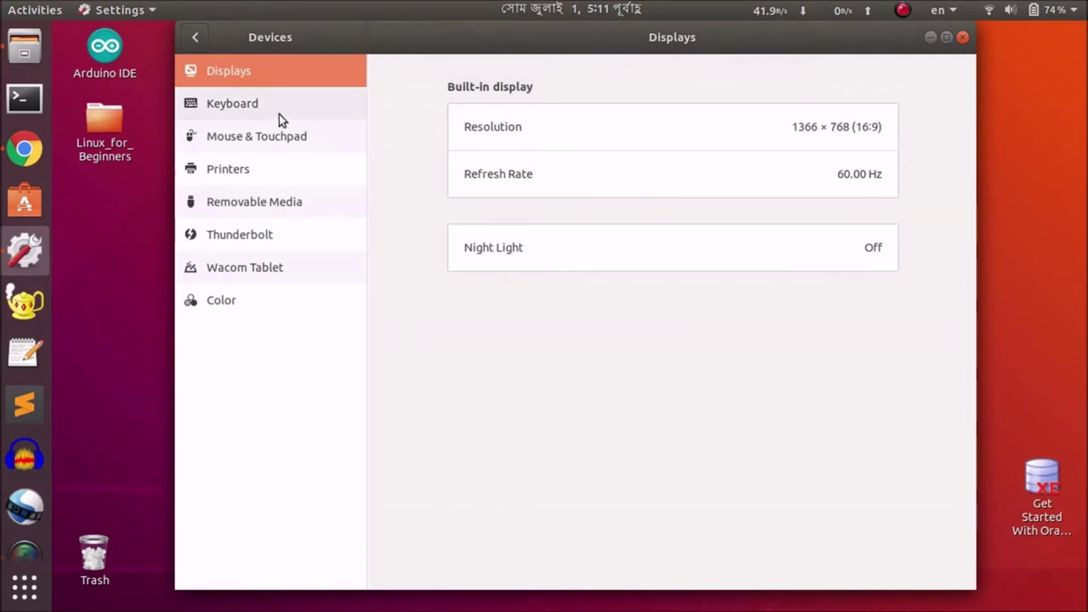
- Look over the keyboard shortcuts list and the Mouse & Touchpad settings among the devices
click(279, 118)
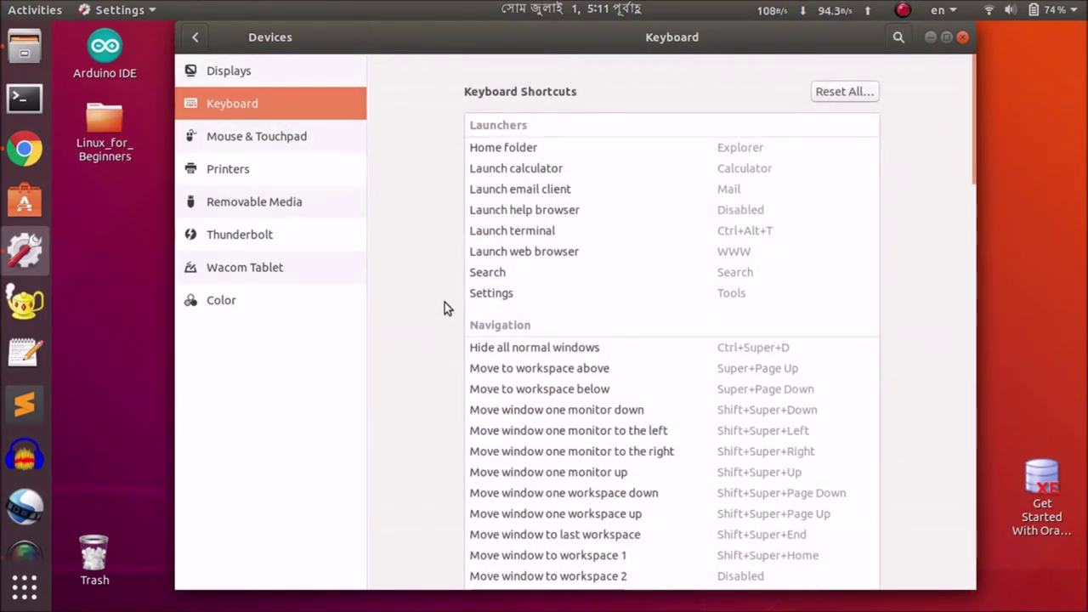
scroll(445, 308, down, 5)
scroll(445, 306, up, 5)
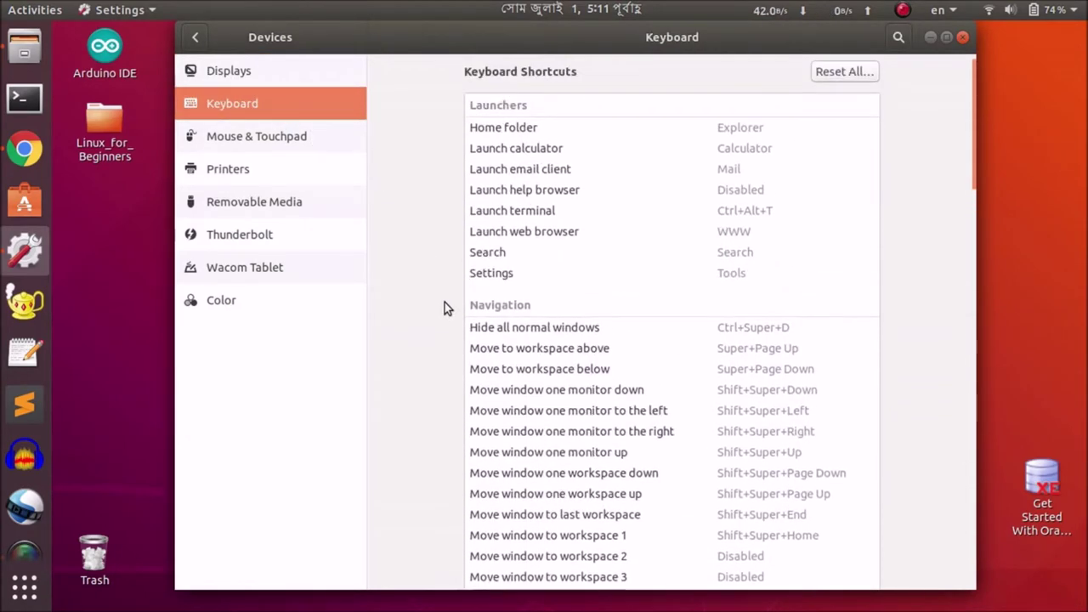
click(294, 142)
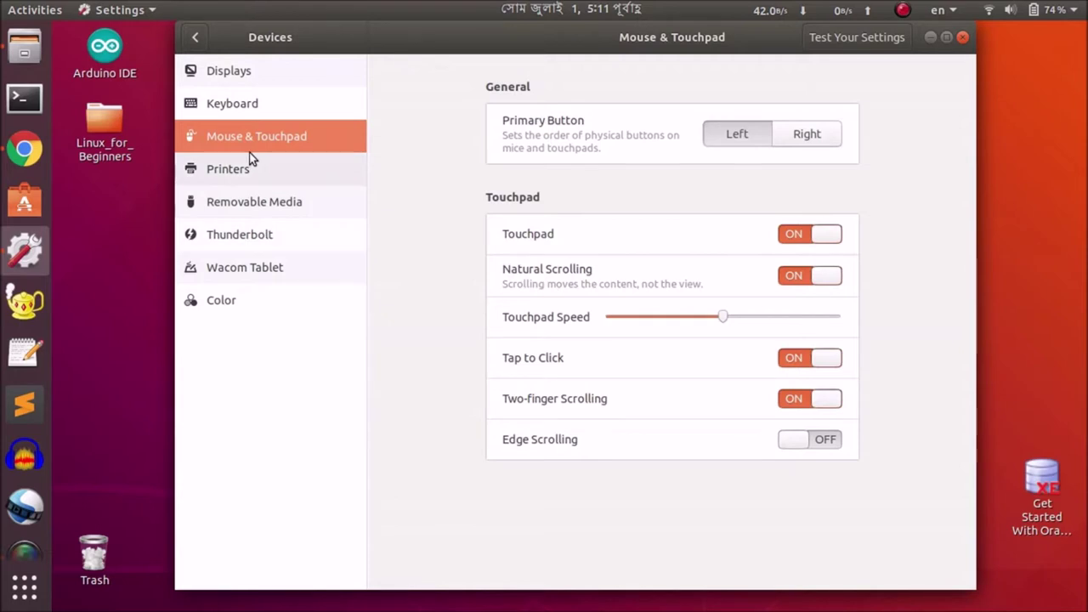
- Examine the system's About details, highlighting the Ubuntu version, processor, OS type and disk entries
click(196, 39)
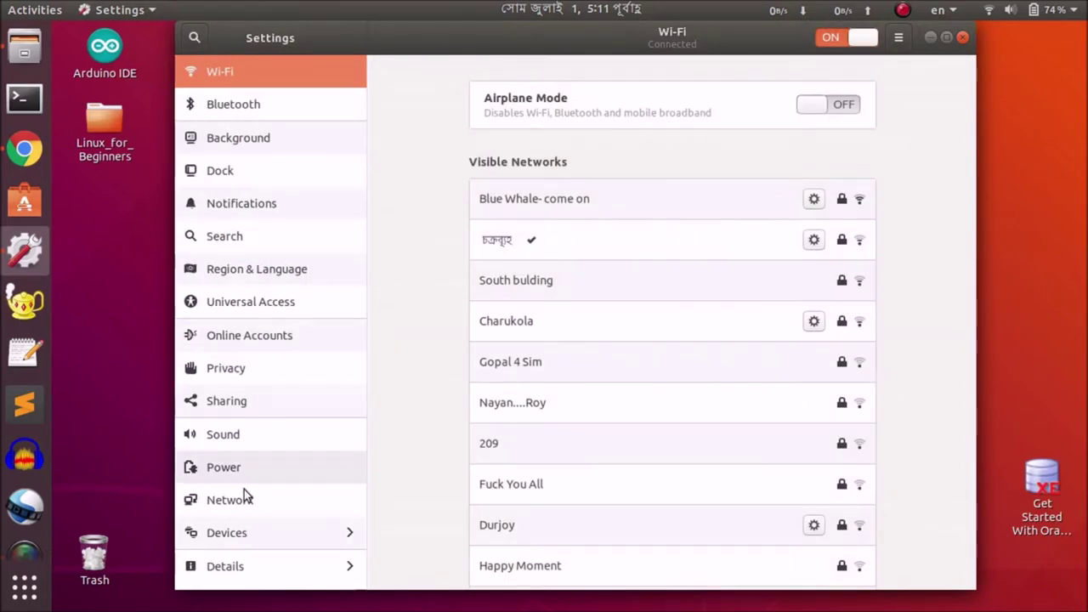
click(232, 563)
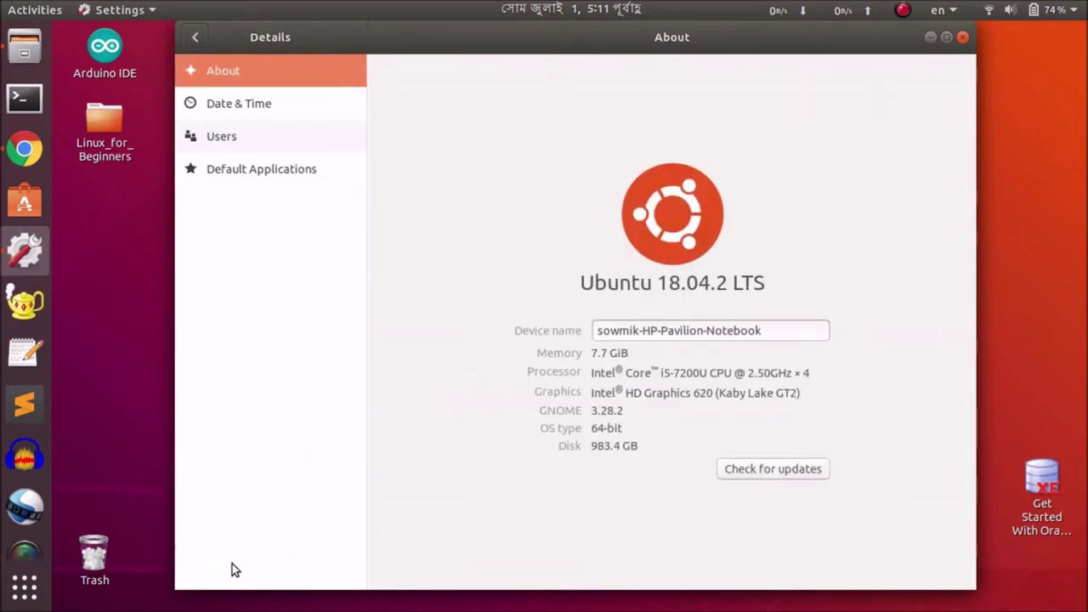
drag(585, 283, 767, 286)
click(769, 289)
drag(595, 371, 801, 402)
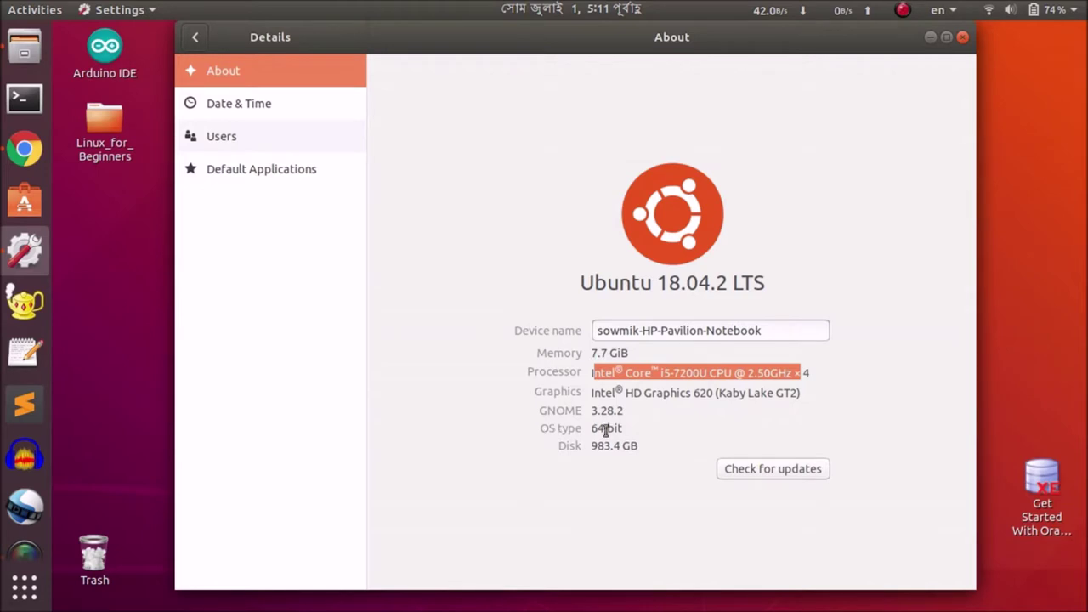
drag(632, 431, 573, 428)
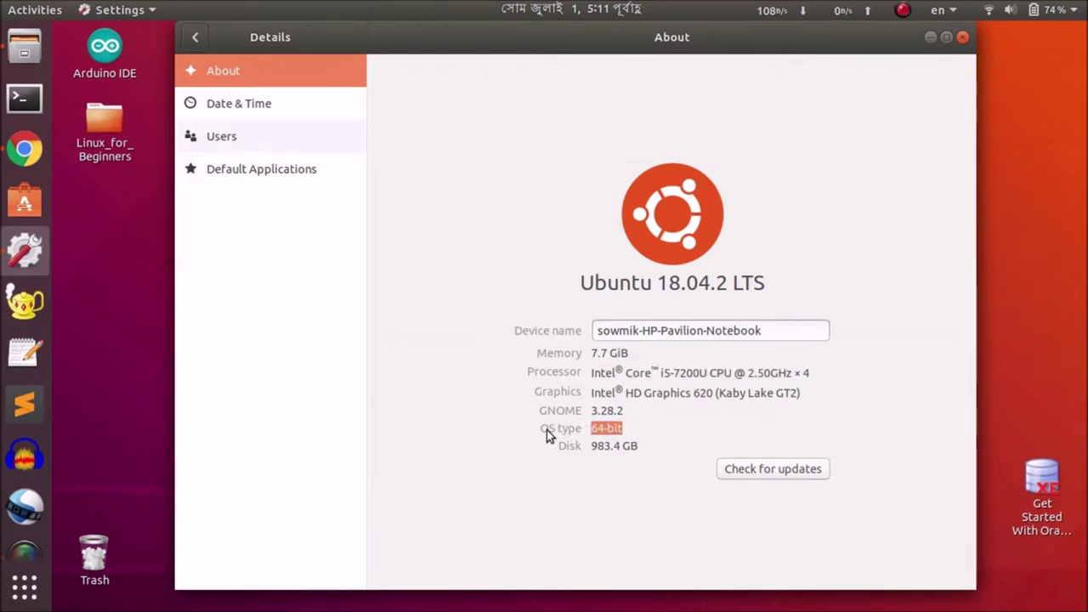
drag(643, 445, 550, 448)
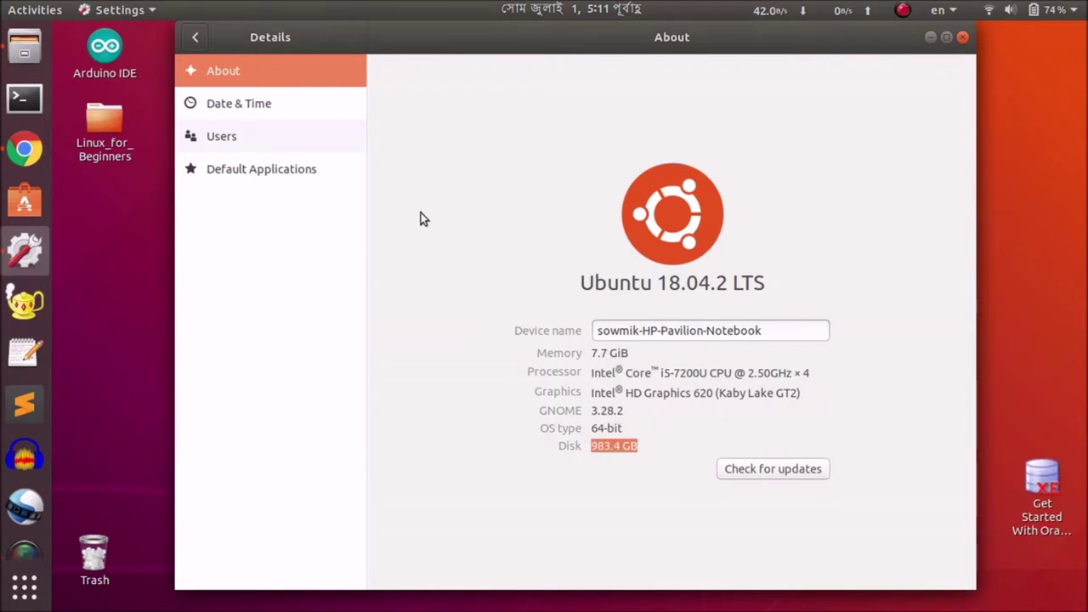
- Review the Date & Time, Users and Default Applications details, and return to the main settings list
click(267, 102)
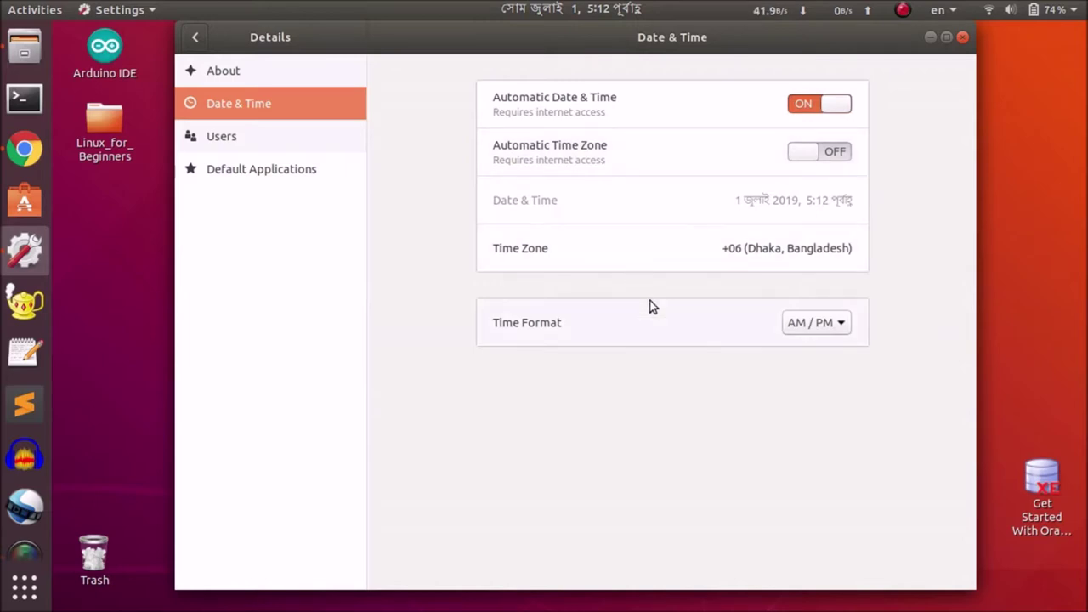
click(287, 138)
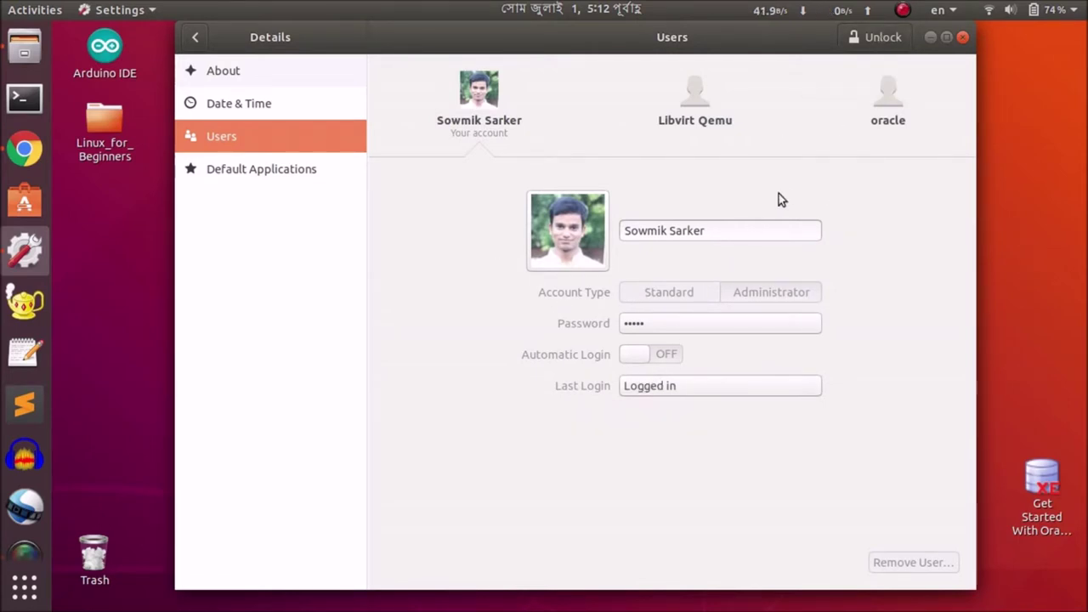
click(291, 168)
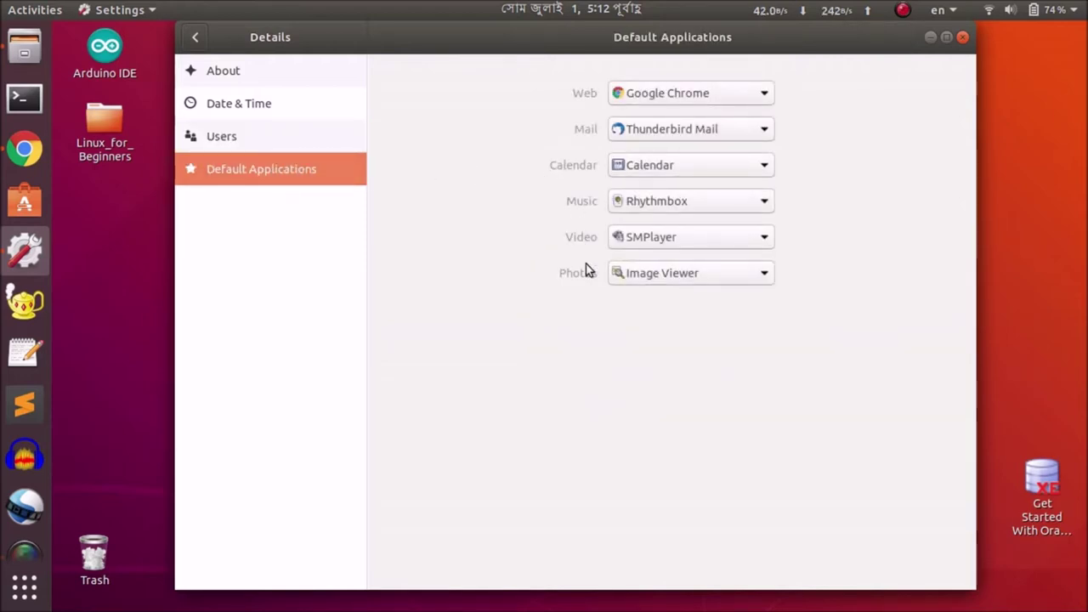
click(198, 39)
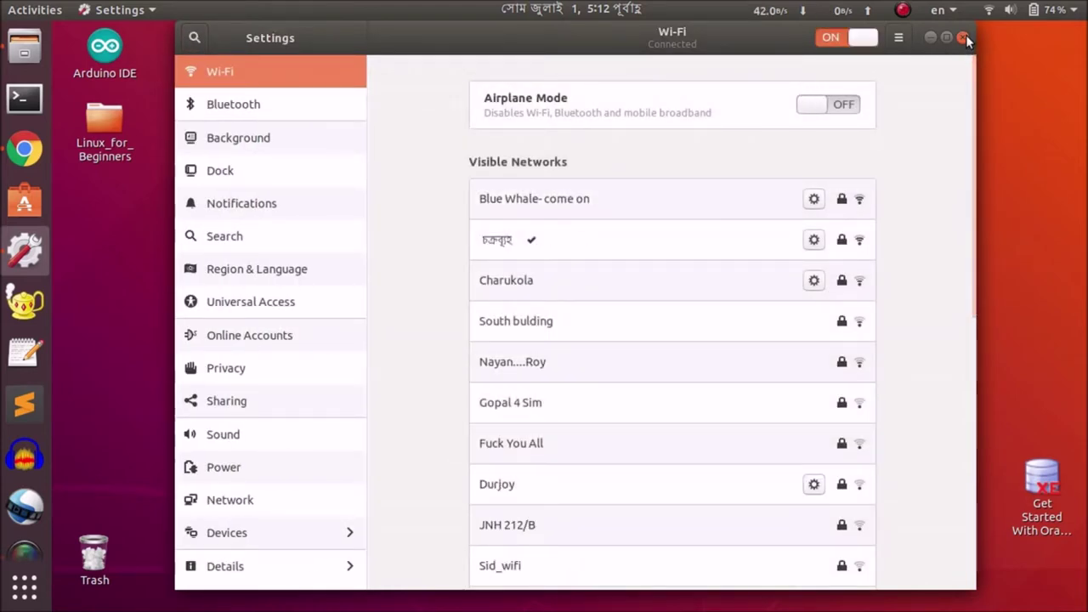
- Close Settings and open Text Editor, viewing its application menu and dock options before quitting it
click(965, 37)
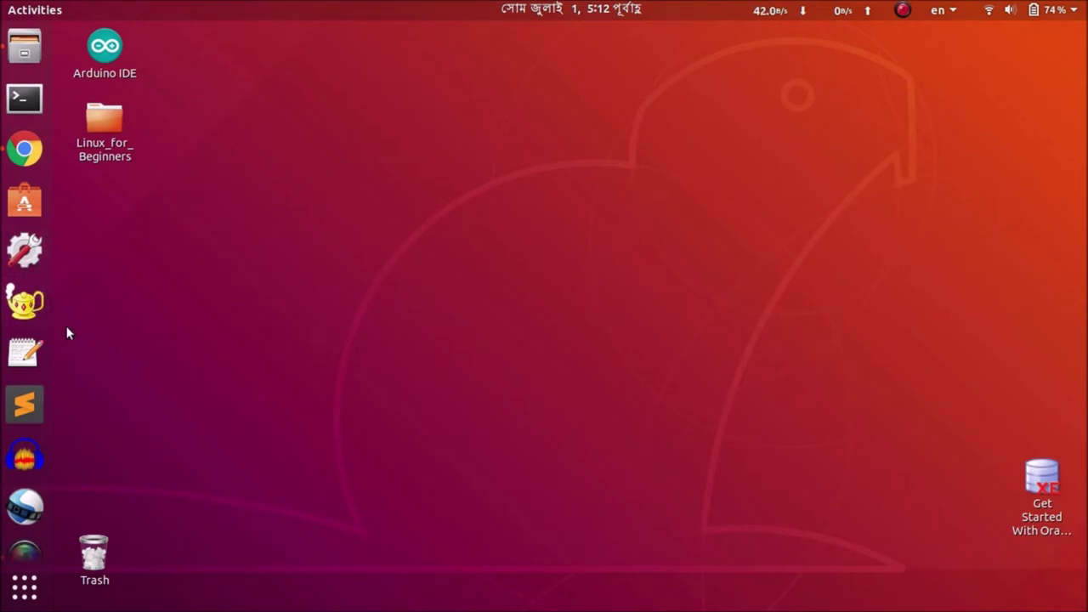
click(17, 356)
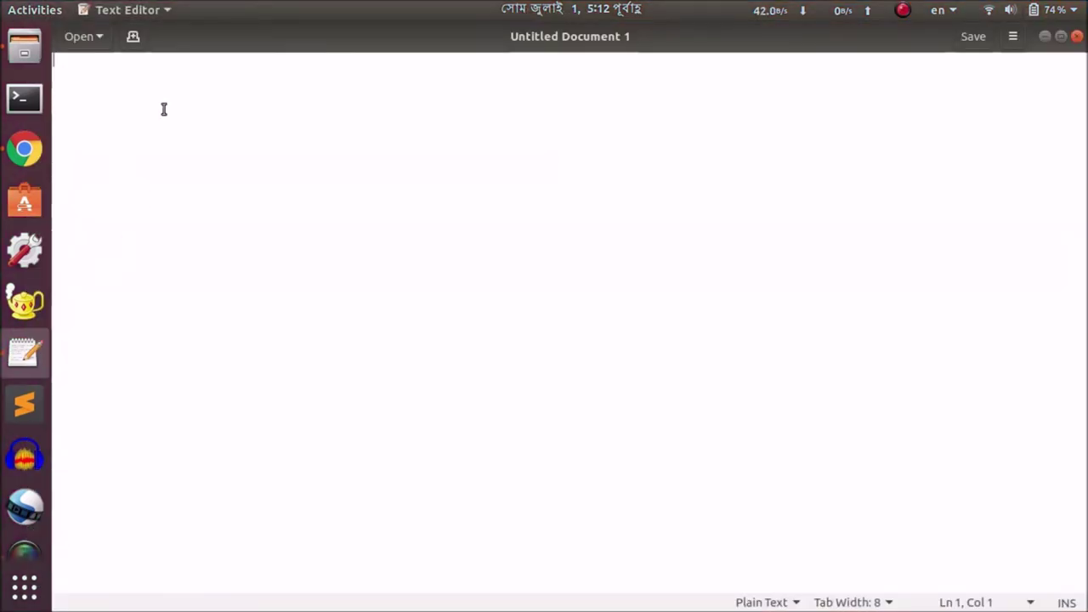
click(166, 10)
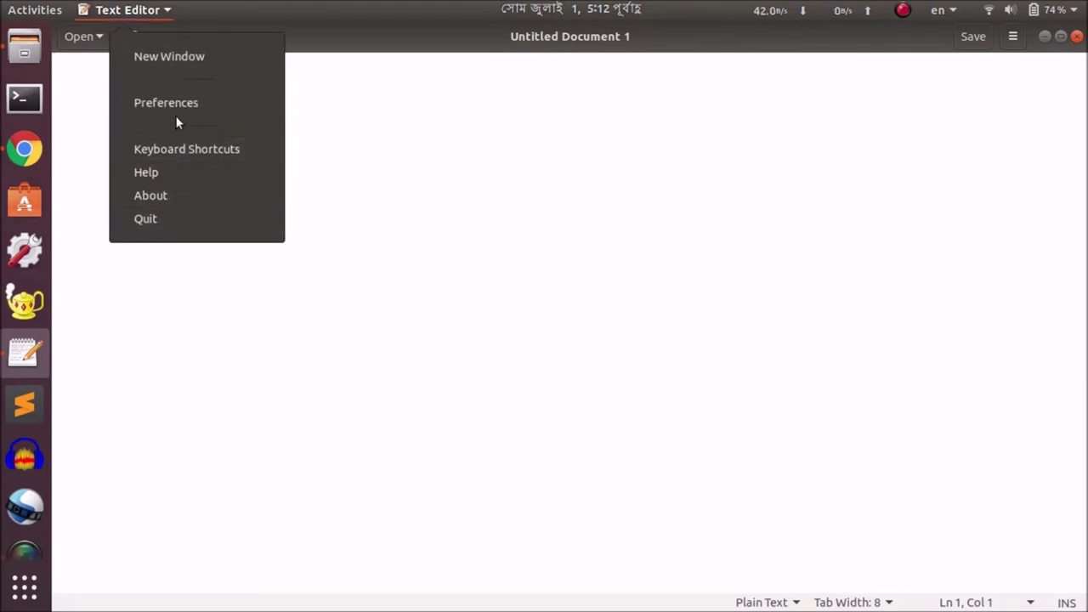
click(196, 308)
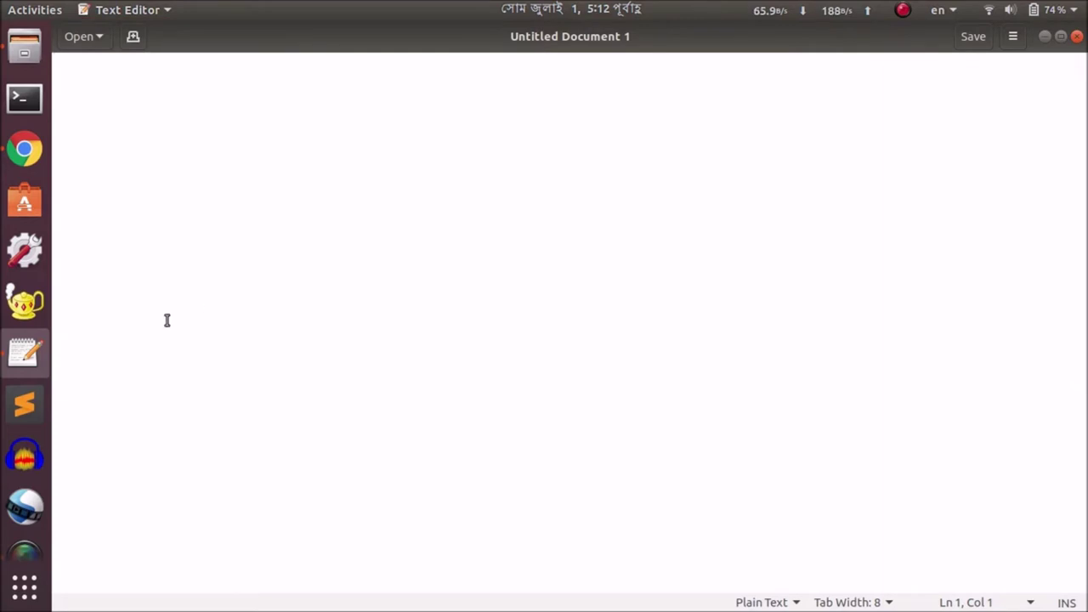
right_click(17, 368)
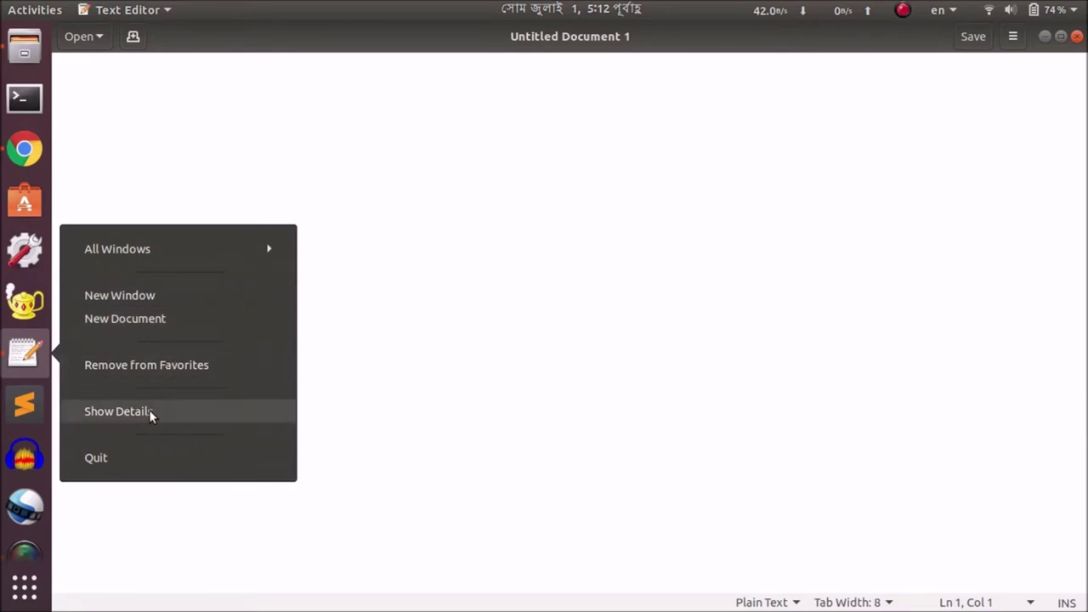
click(96, 459)
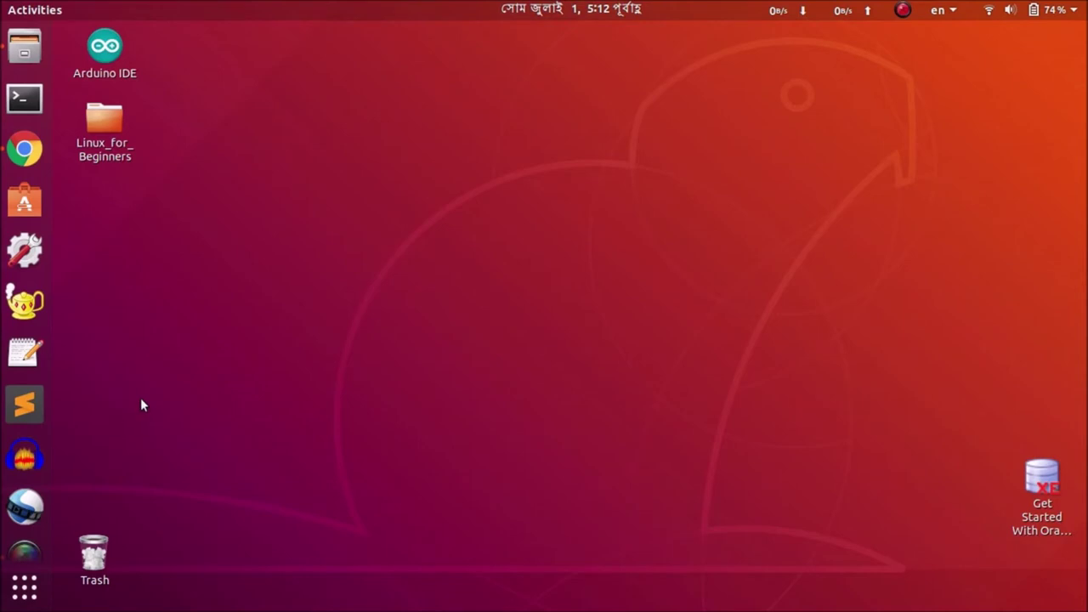
- Move Text Editor directly below Chrome in the dock and remove Ubuntu Software from the favorites
drag(18, 355, 23, 194)
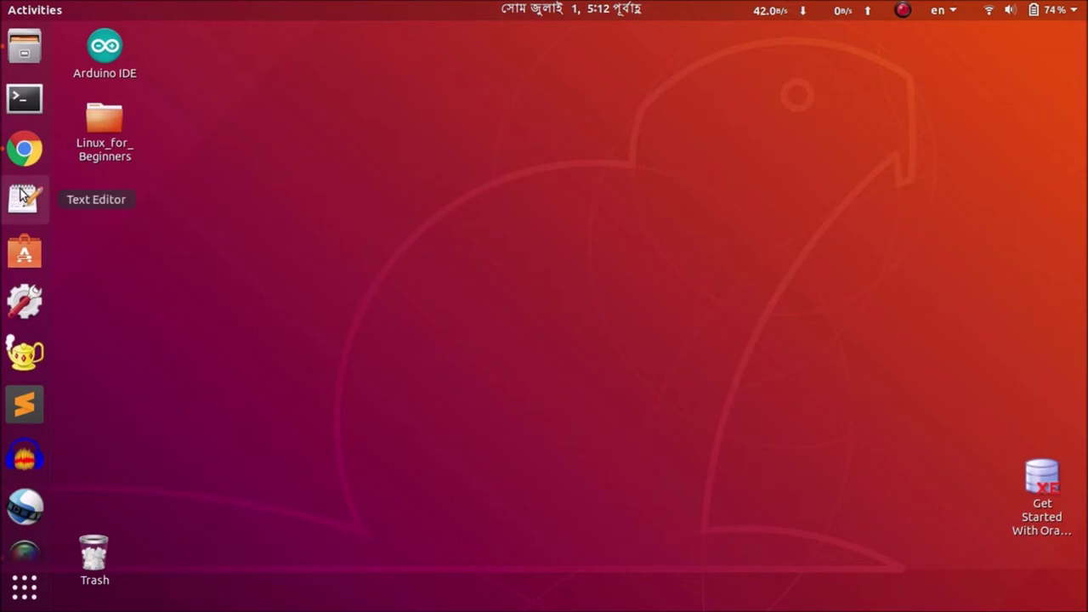
right_click(21, 248)
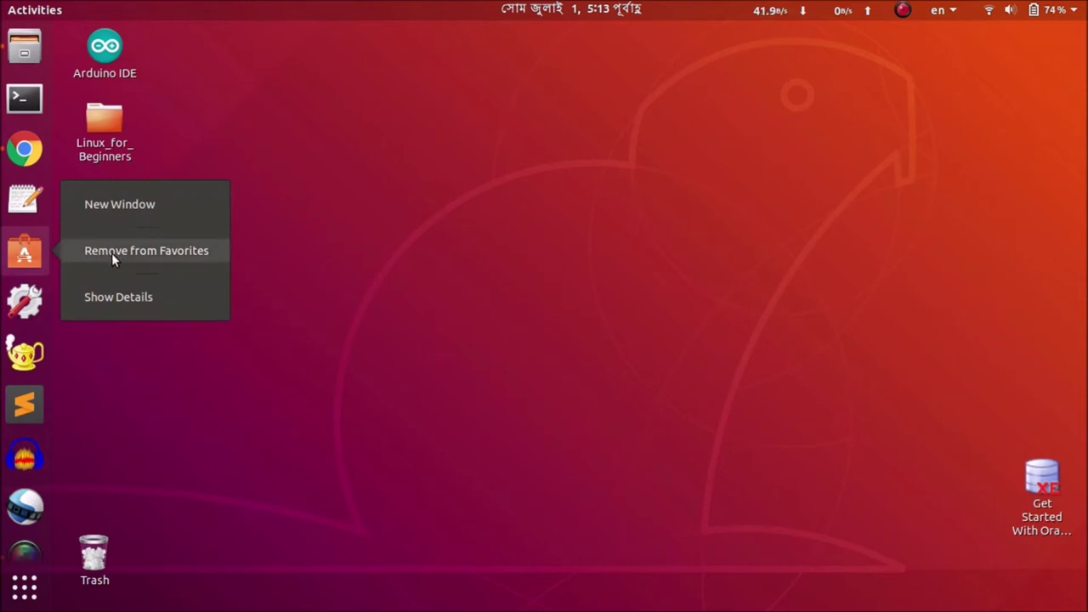
click(136, 250)
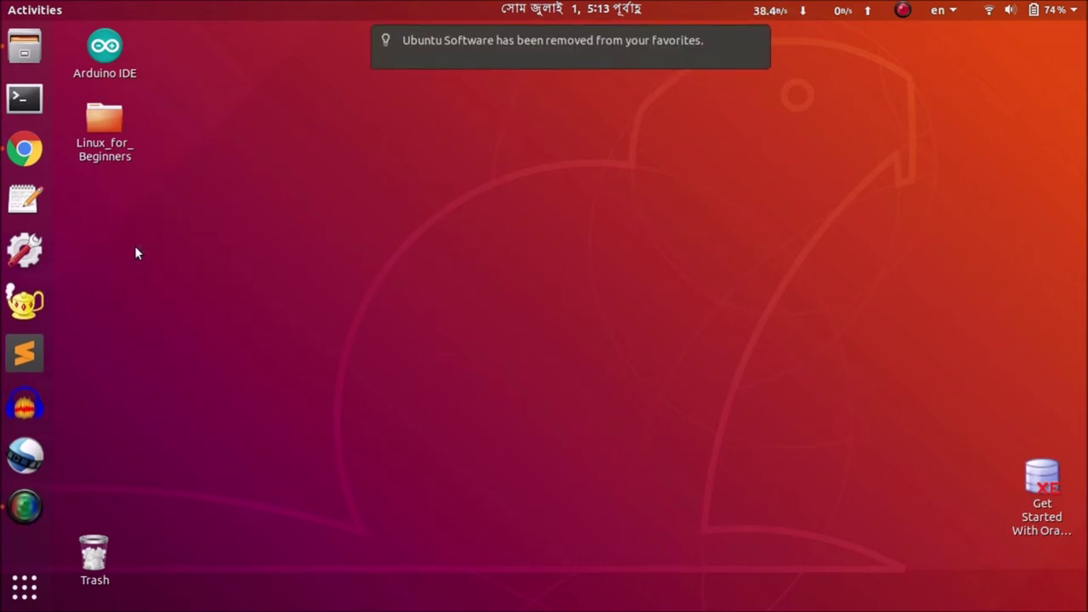
- Launch Code::Blocks from the full application list and add it to the dock favorites, closing its window at the end
click(33, 590)
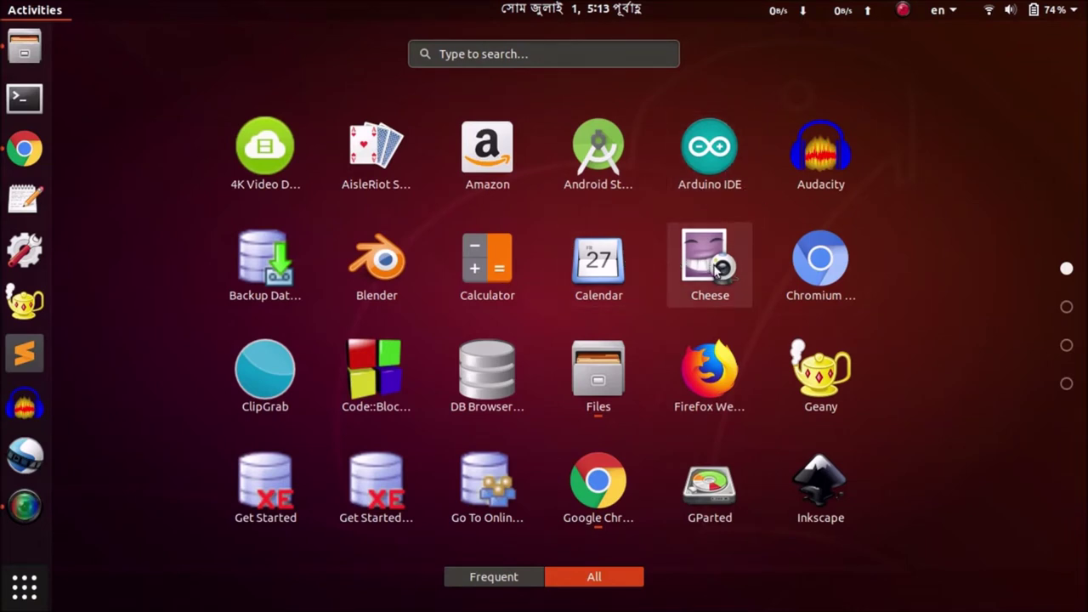
click(389, 381)
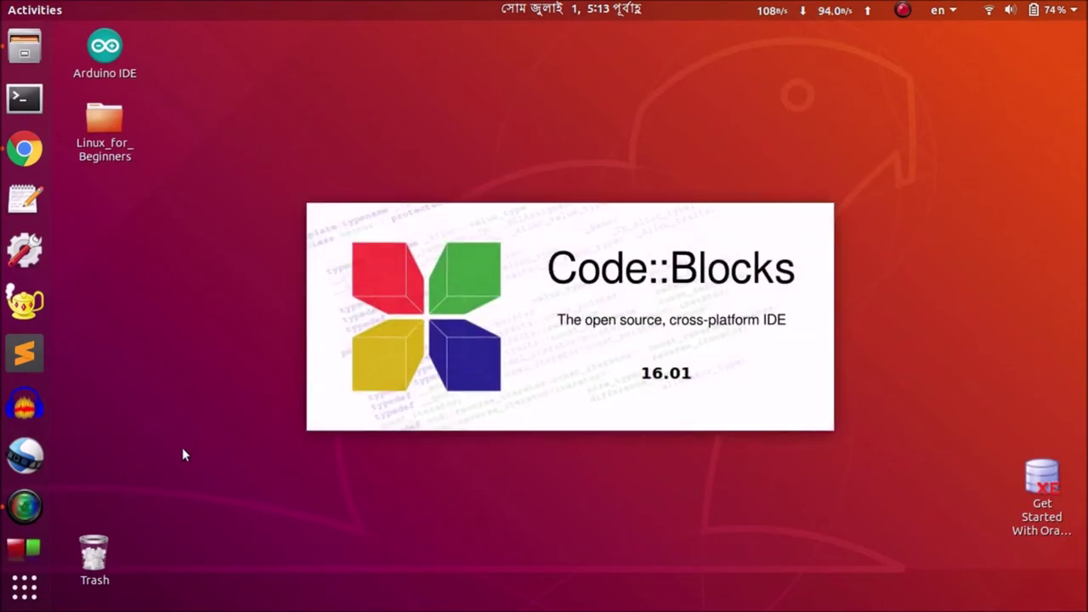
right_click(23, 534)
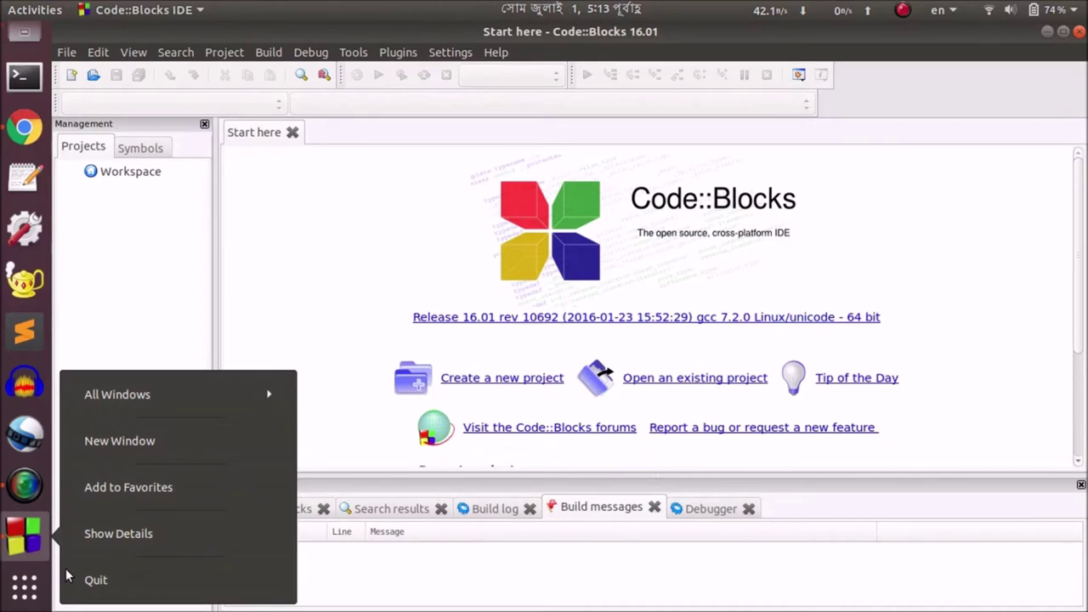
click(120, 488)
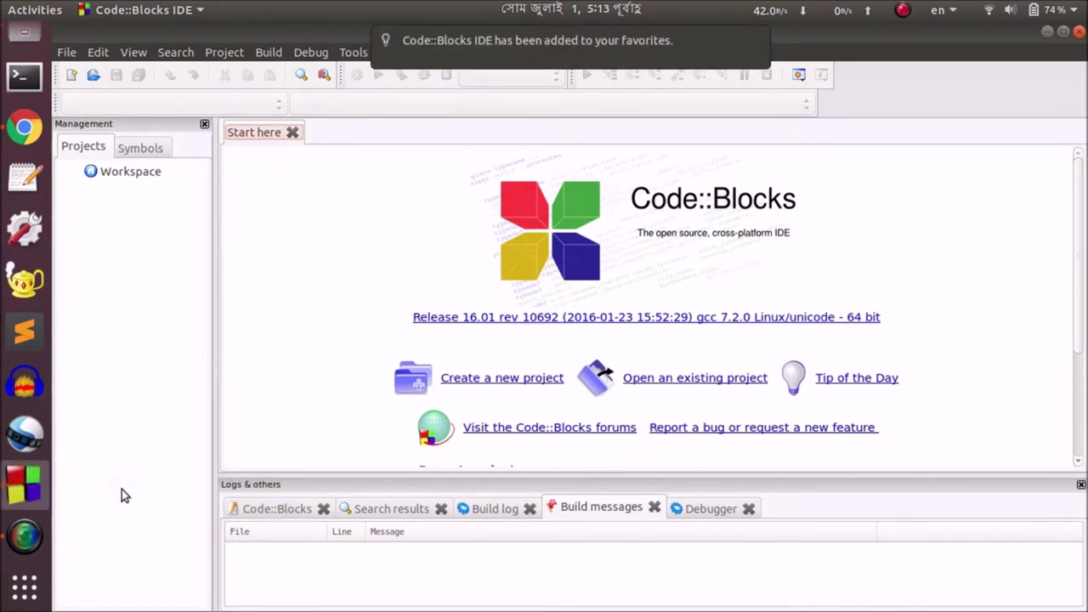
click(1079, 31)
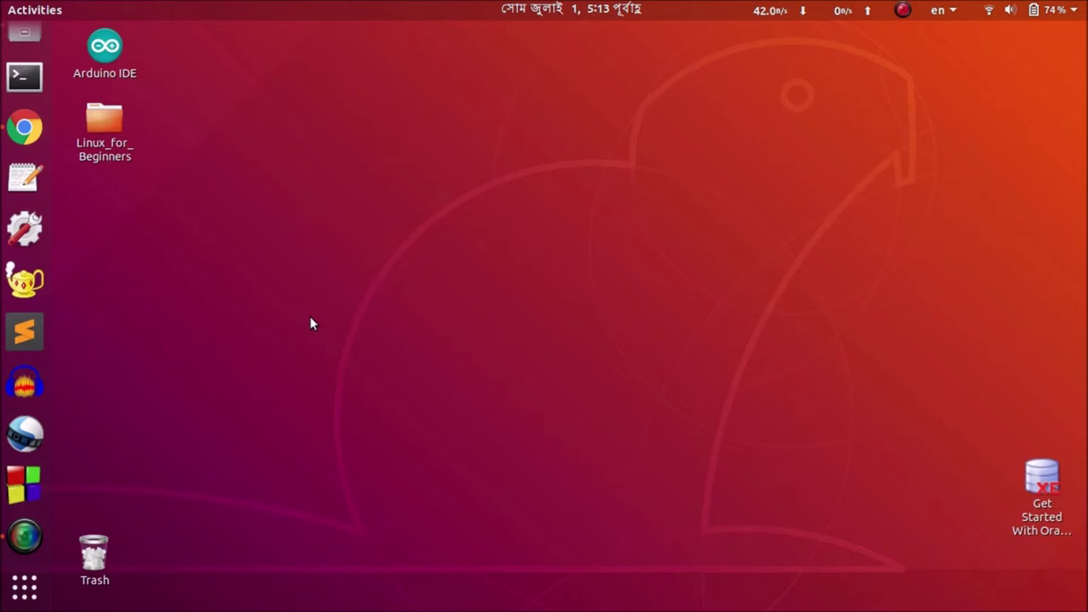
- Search the installed applications for "ub" and open Ubuntu Software
click(25, 587)
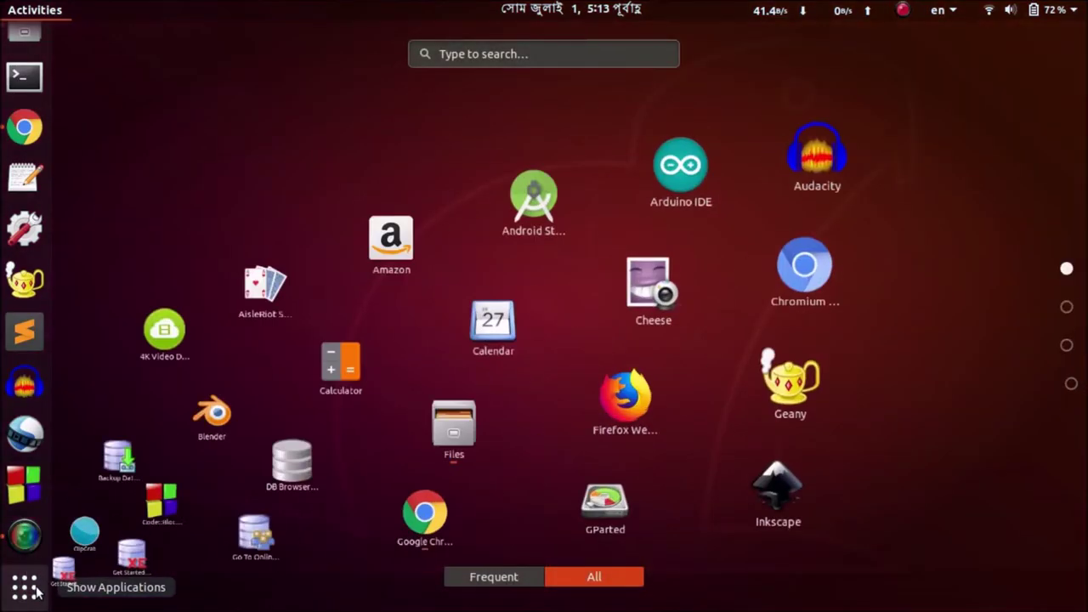
click(494, 58)
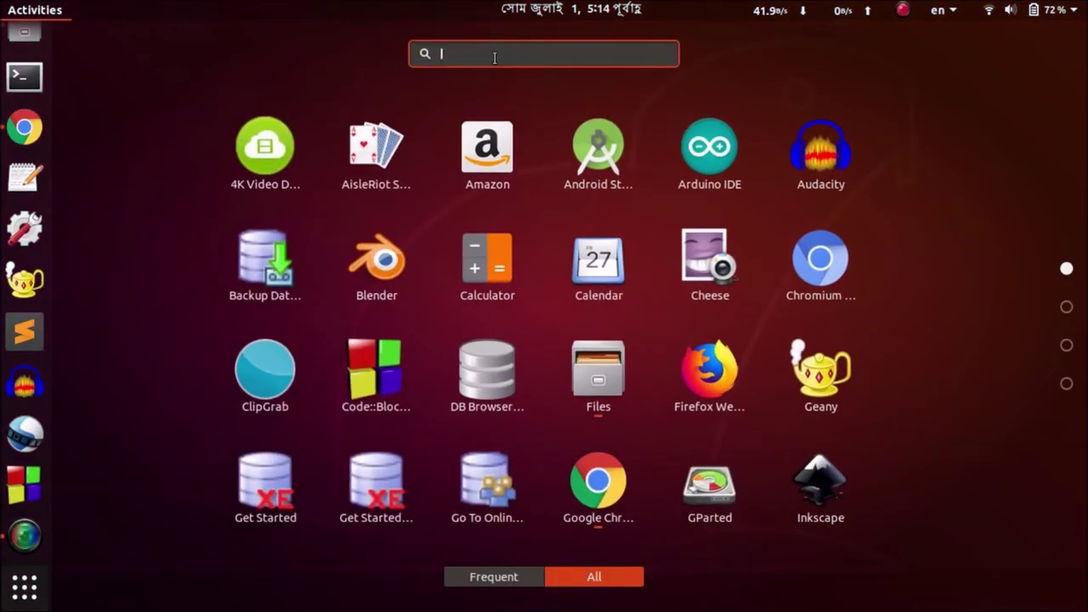
text(ub)
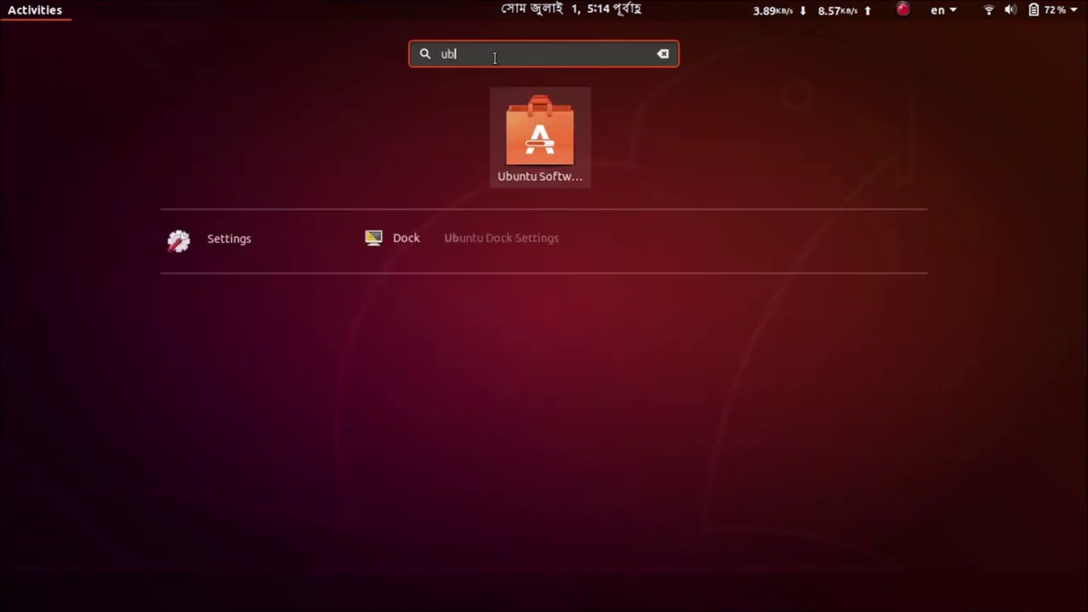
click(522, 114)
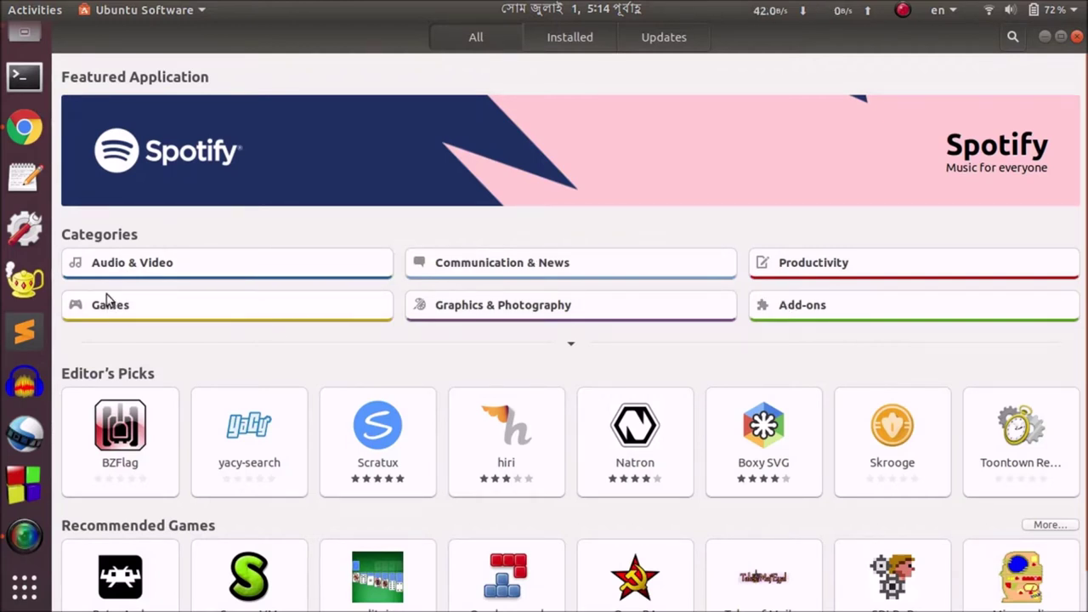
- Browse the Audio & Video category and view the VLC page, returning to the software store's start page
click(174, 264)
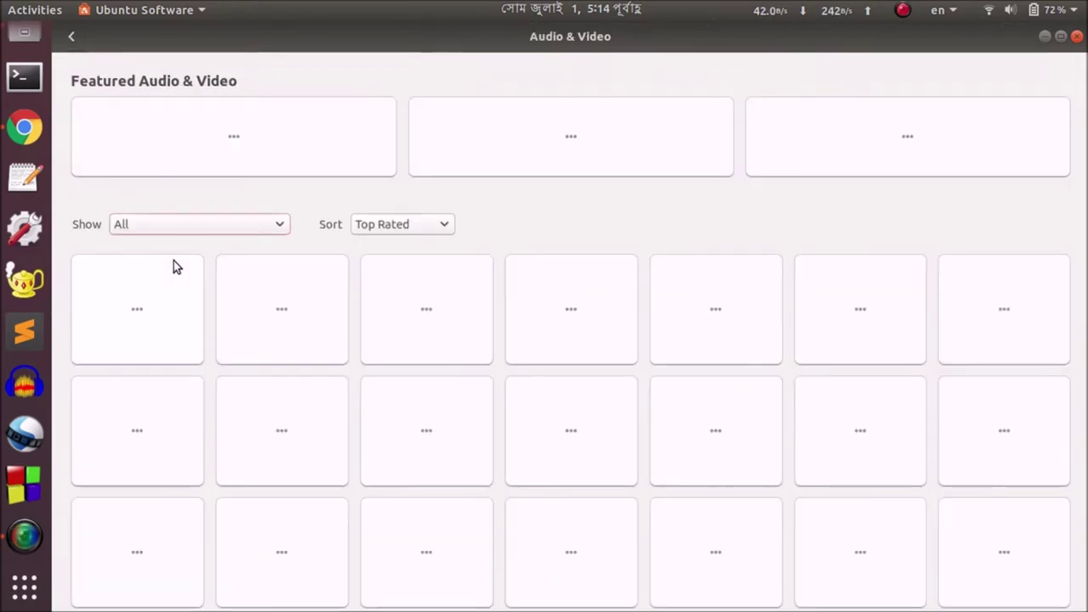
scroll(173, 267, down, 3)
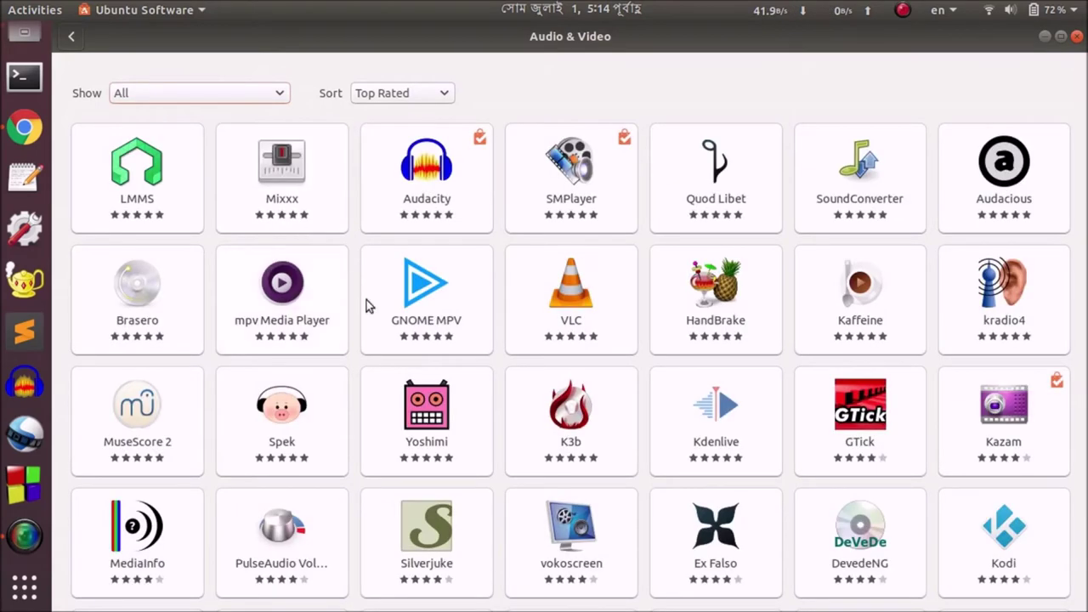
scroll(428, 357, down, 20)
scroll(427, 357, up, 20)
click(561, 294)
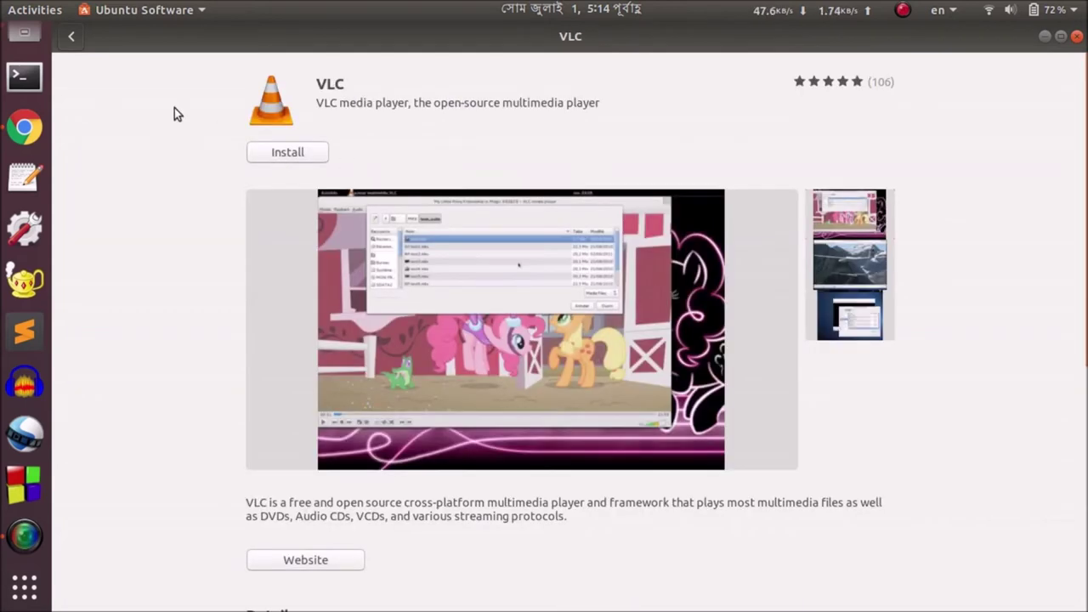
click(65, 40)
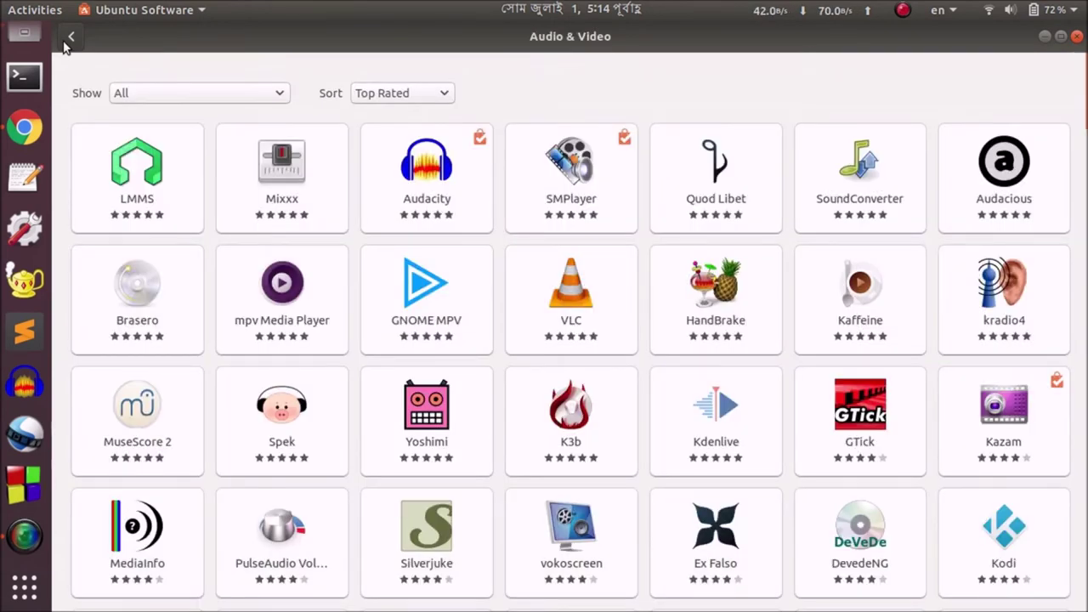
click(68, 40)
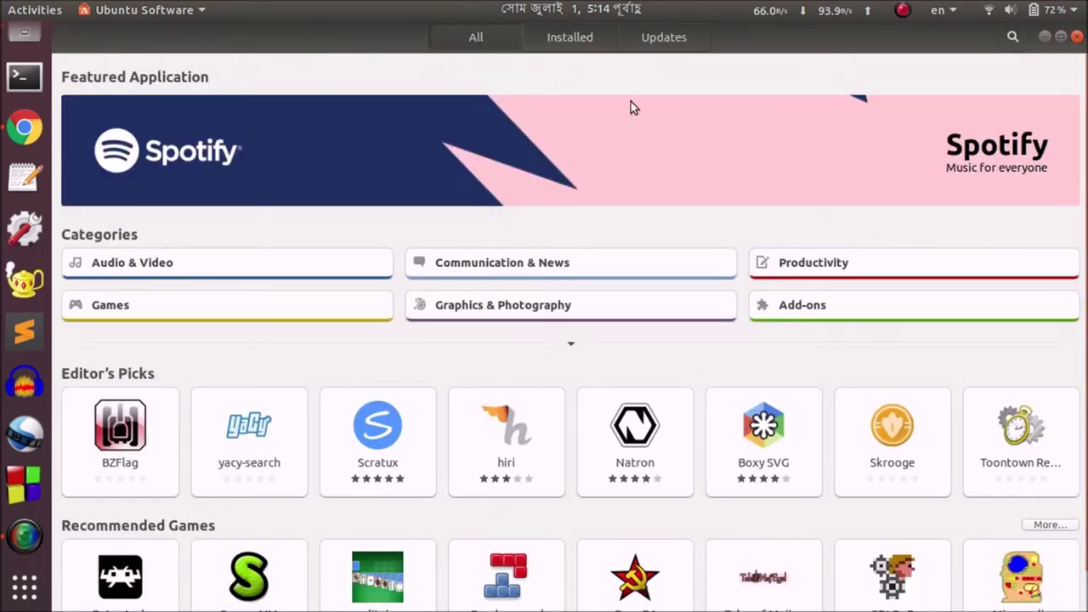
- Search the software store for "audacity", clear the search and return to the overview of all software
click(1012, 36)
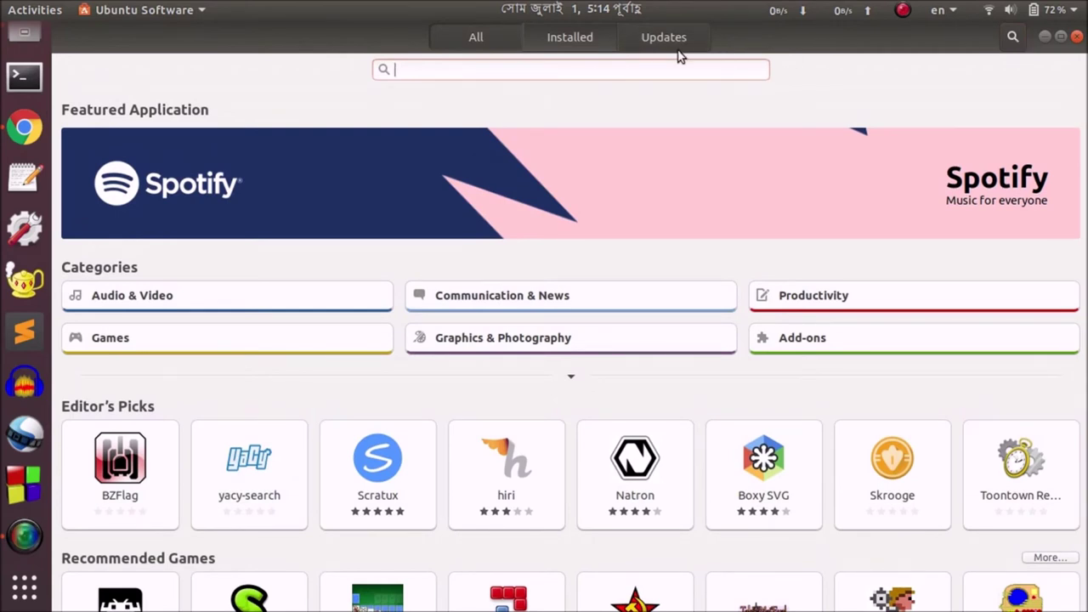
text(audacity)
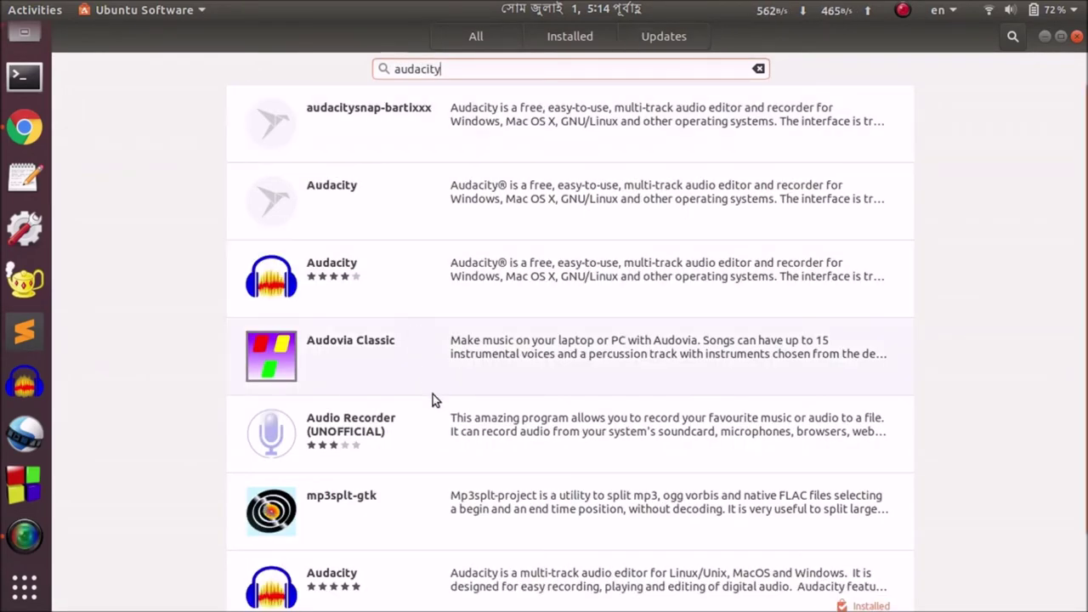
click(759, 68)
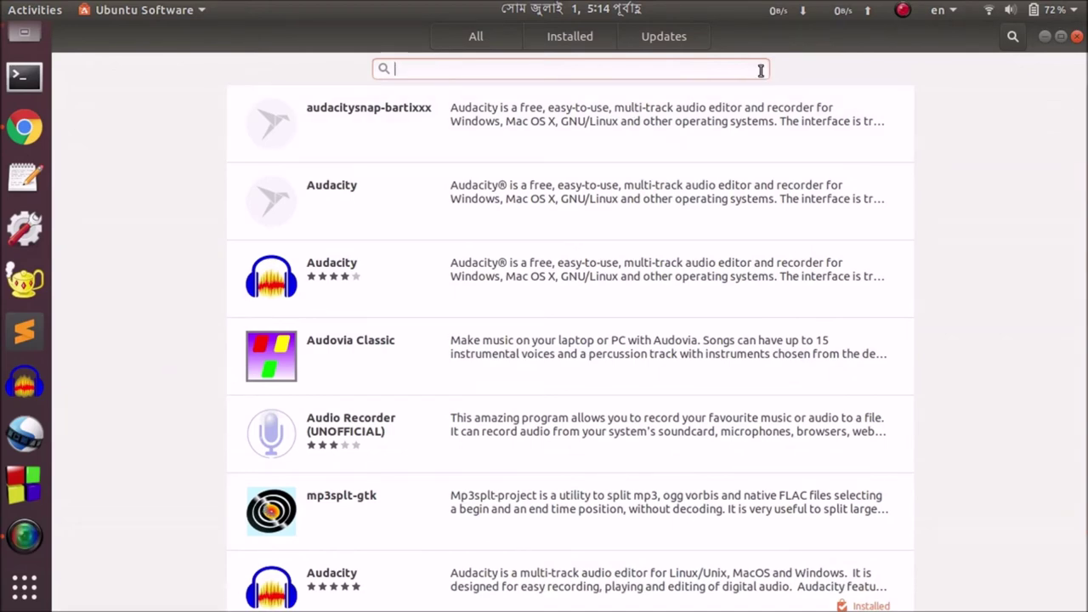
click(479, 35)
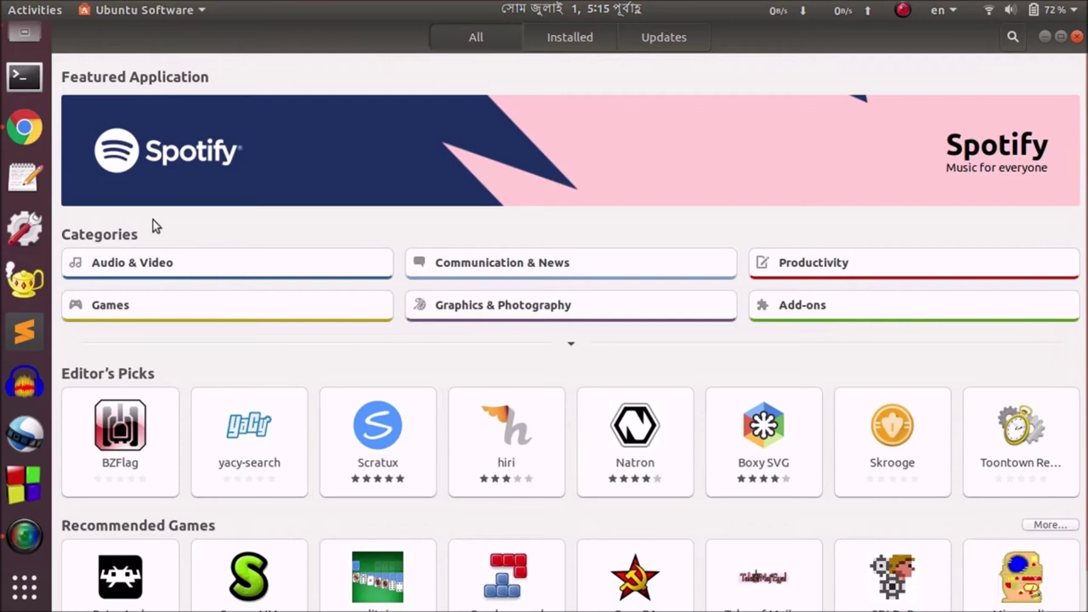
- Switch to Google Chrome, search for "how to install audacity in ubuntu 18.04" and open the tecrobust.com article on installing Audacity
click(26, 129)
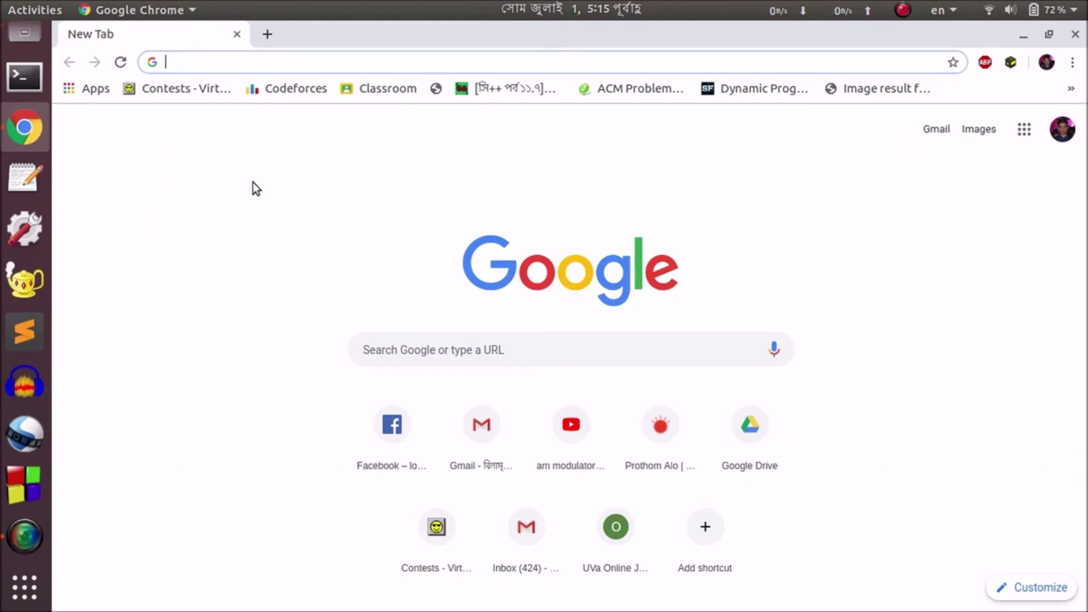
text(ho)
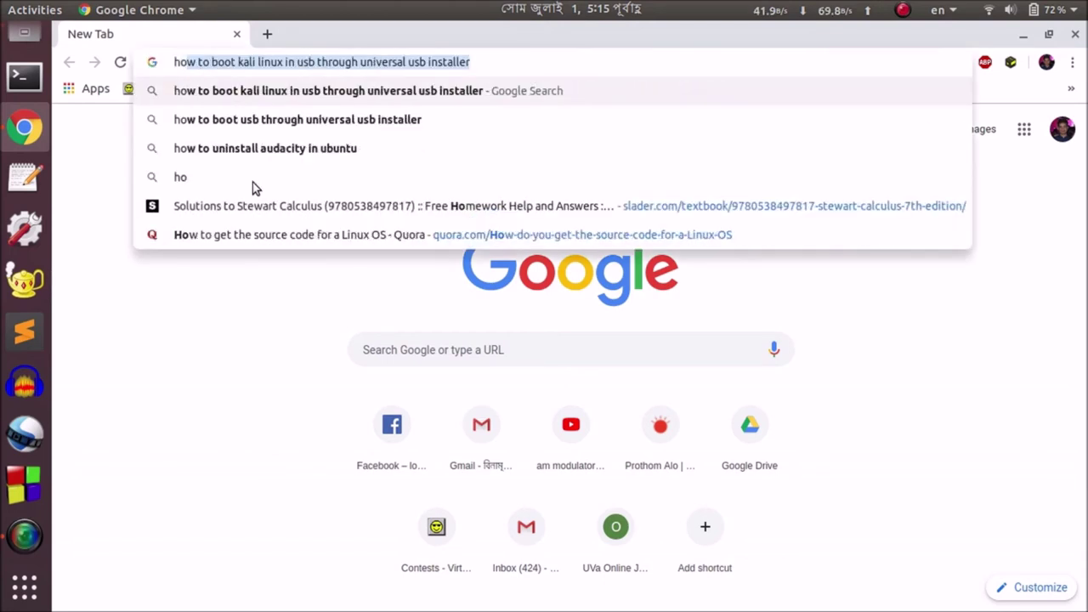
text(w to install)
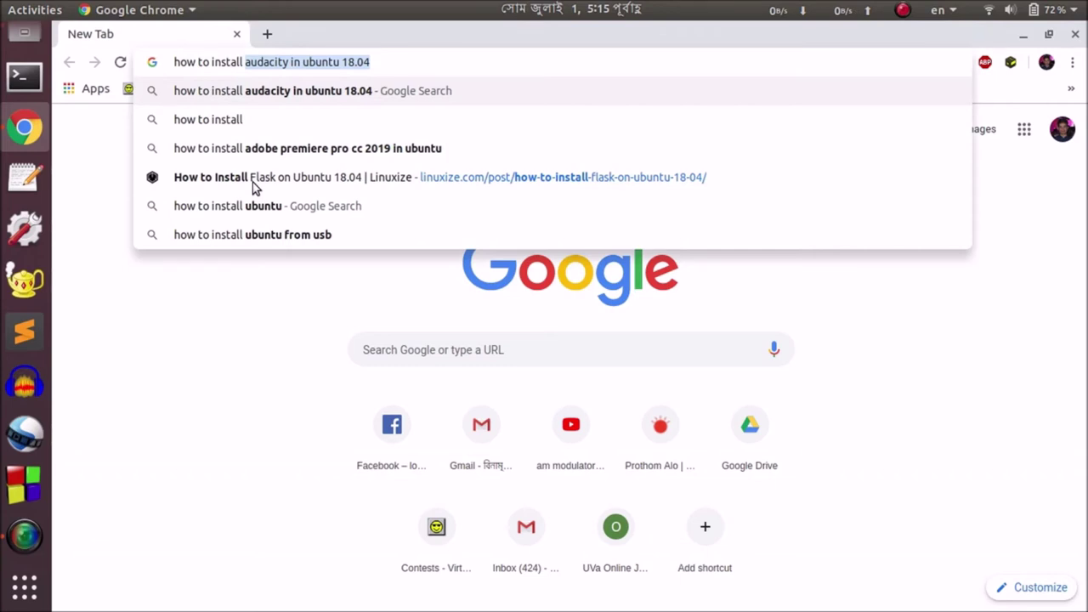
text(audacity)
key(Return)
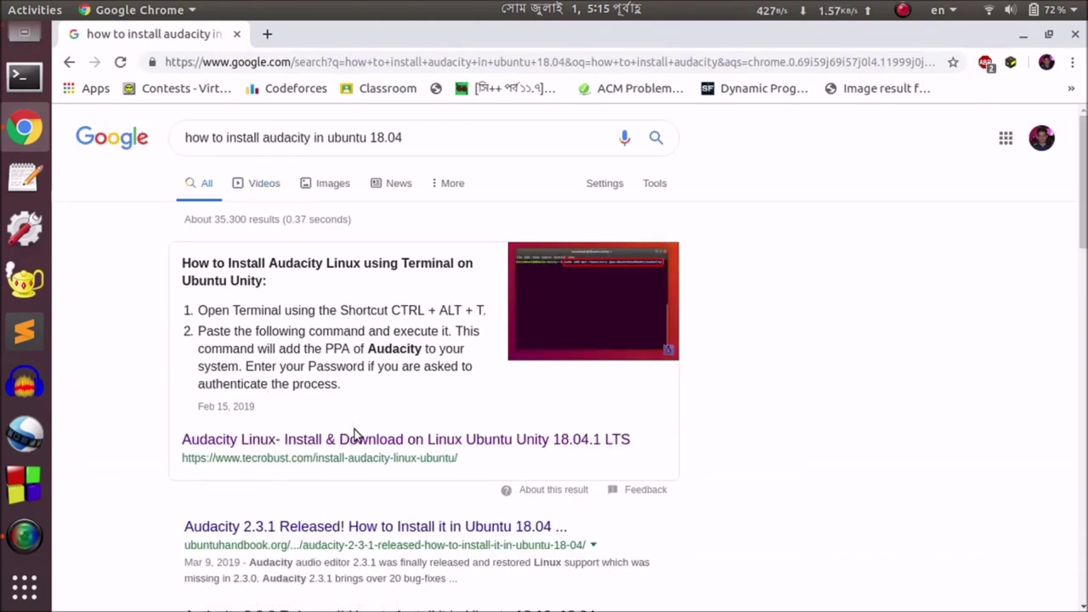
click(357, 438)
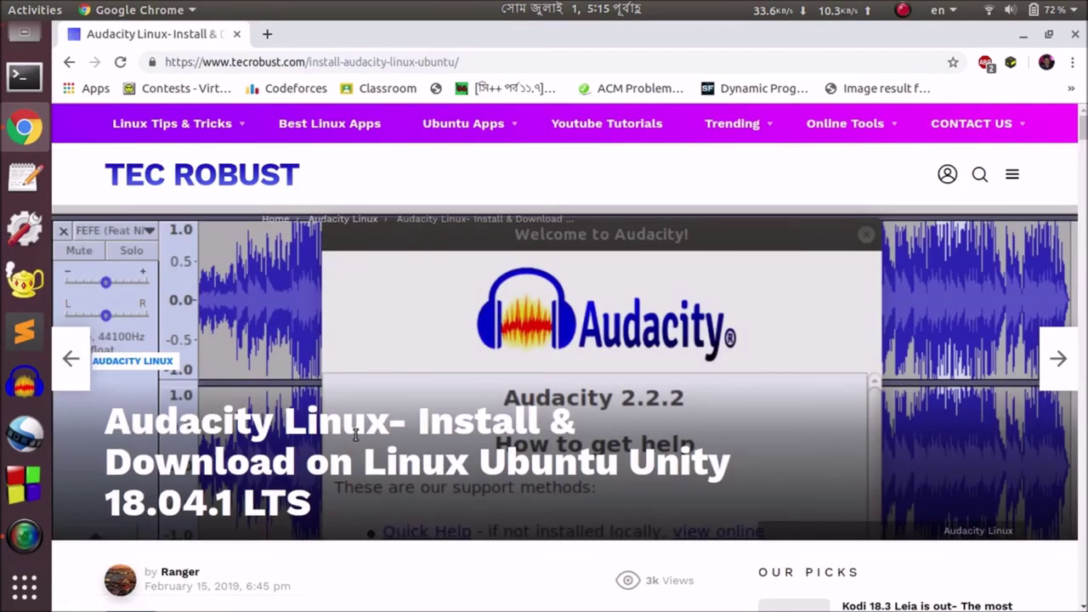
- Review the article's terminal commands for installing Audacity, and briefly open a Terminal window before closing it
scroll(354, 432, down, 15)
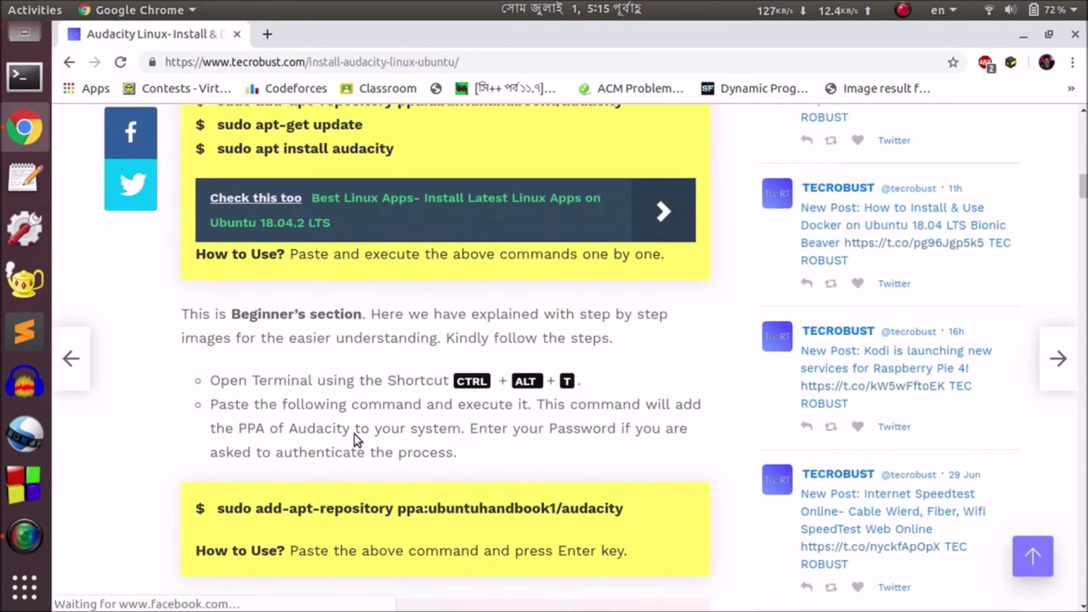
scroll(355, 439, up, 3)
drag(216, 264, 539, 267)
drag(215, 242, 36, 91)
click(24, 77)
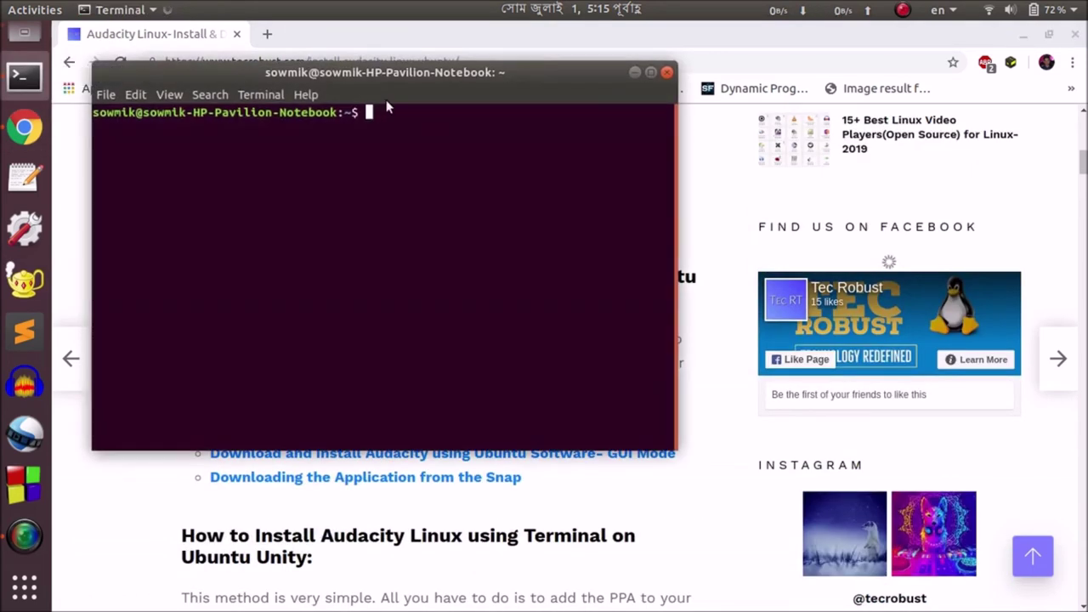
click(668, 72)
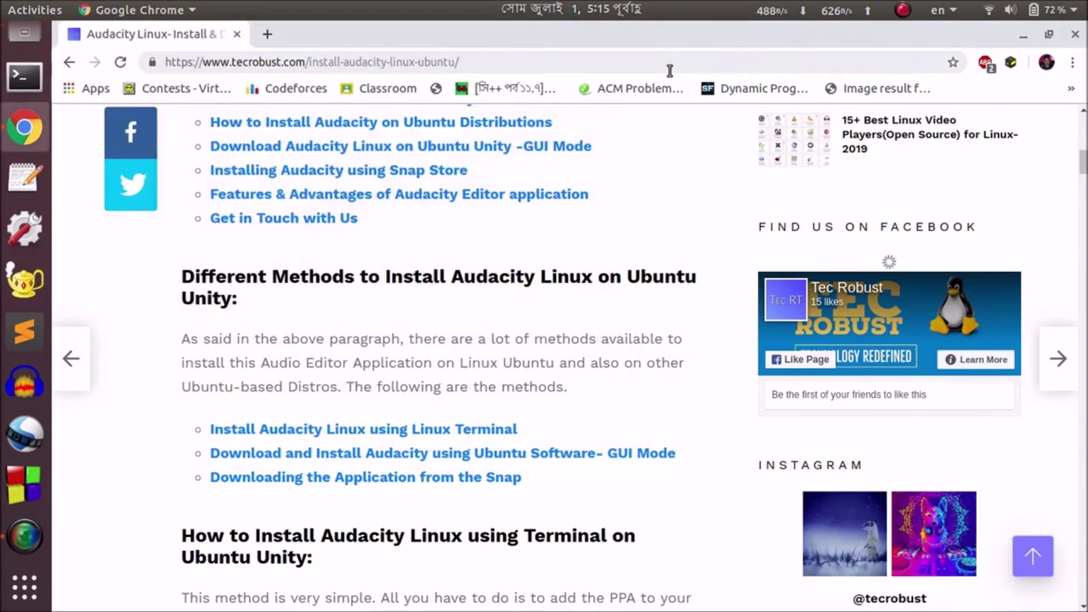
- Minimize the browser, search the installed applications for "ubu" and open Ubuntu Software
click(1023, 36)
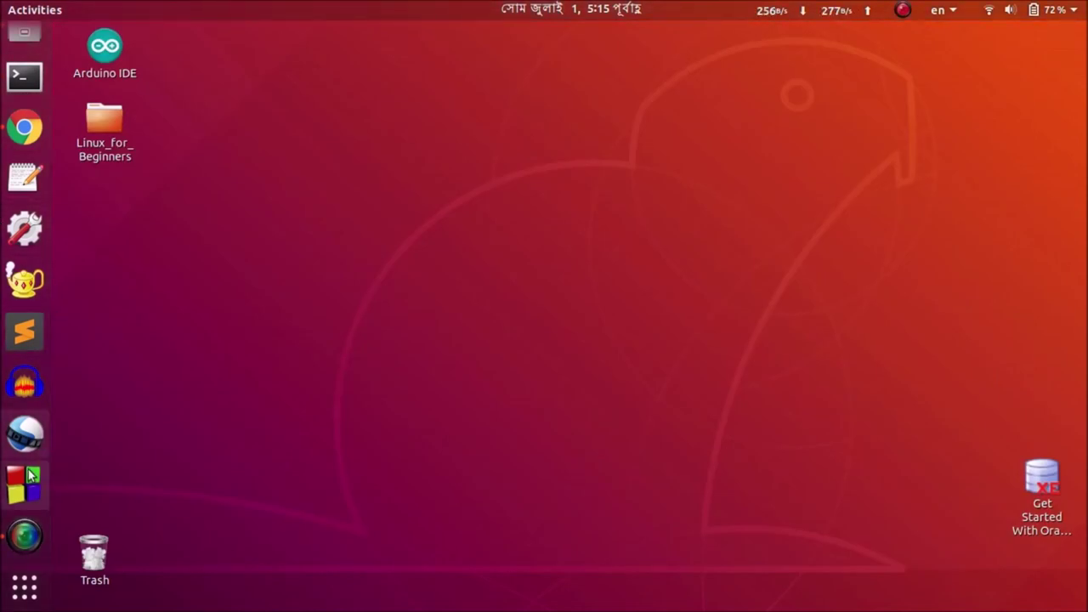
click(23, 586)
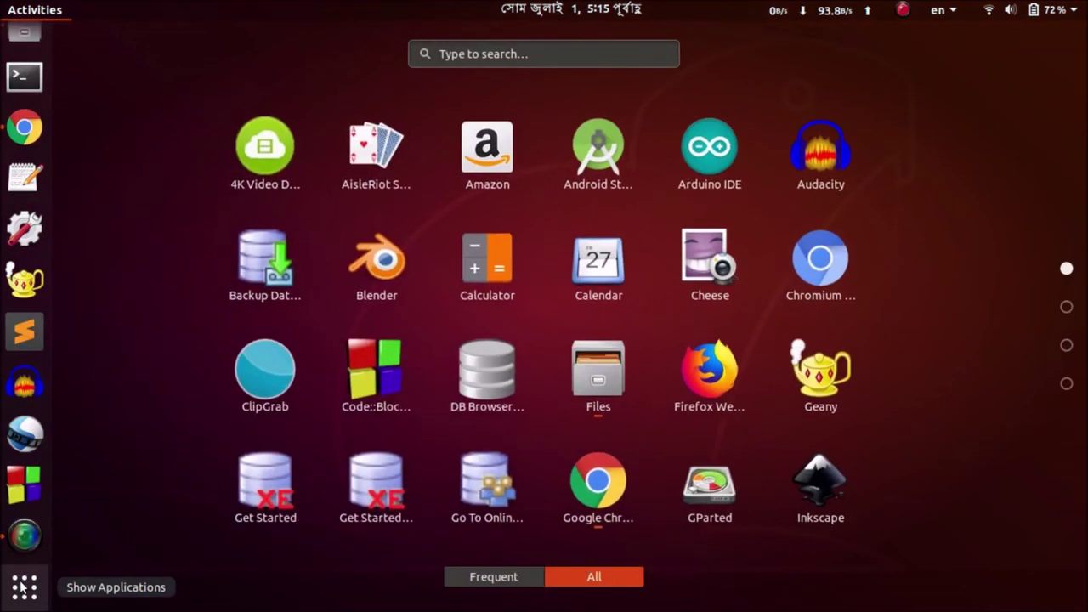
text(ubu)
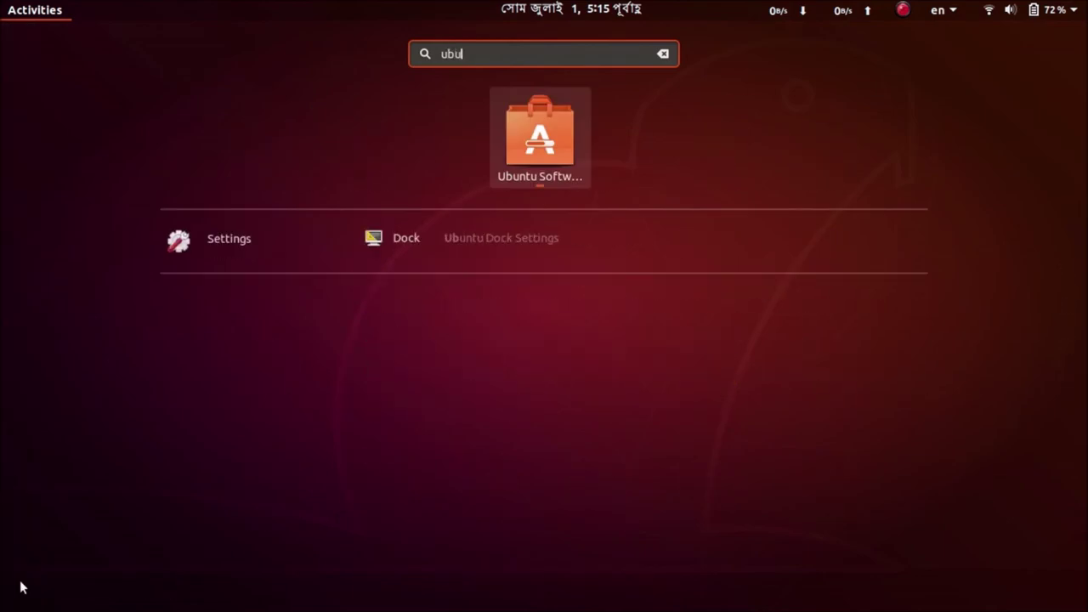
key(Return)
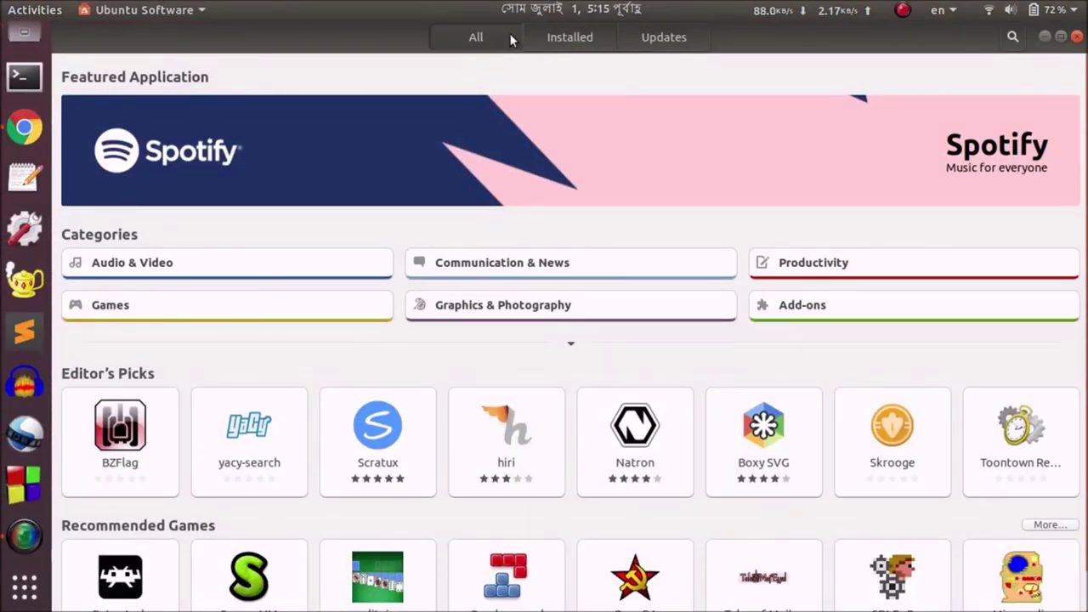
- Review the list of installed applications that can be removed in the software store, and close the store
click(570, 36)
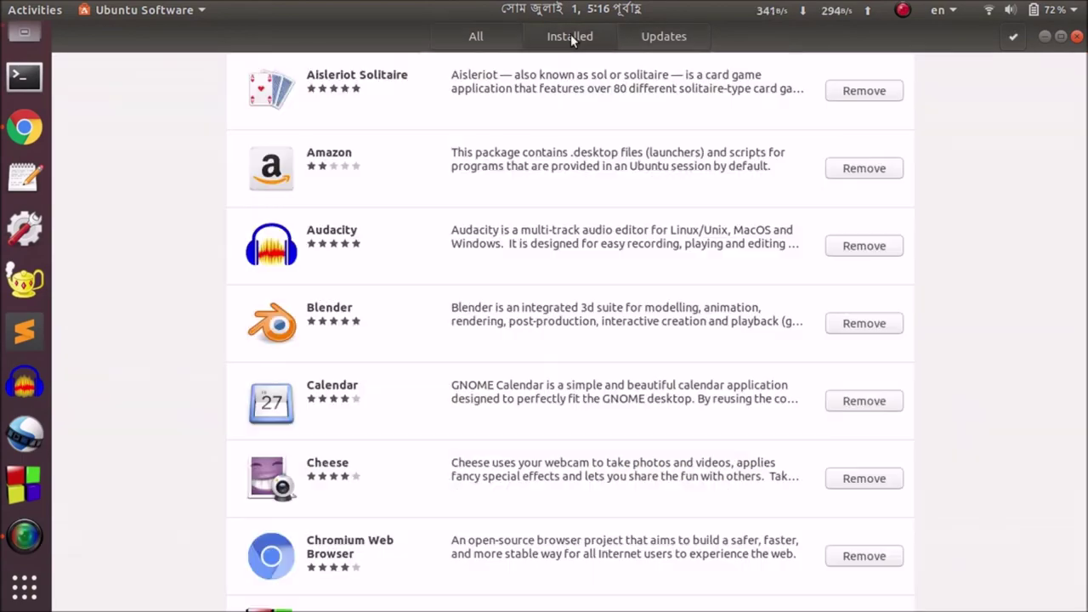
scroll(561, 399, down, 15)
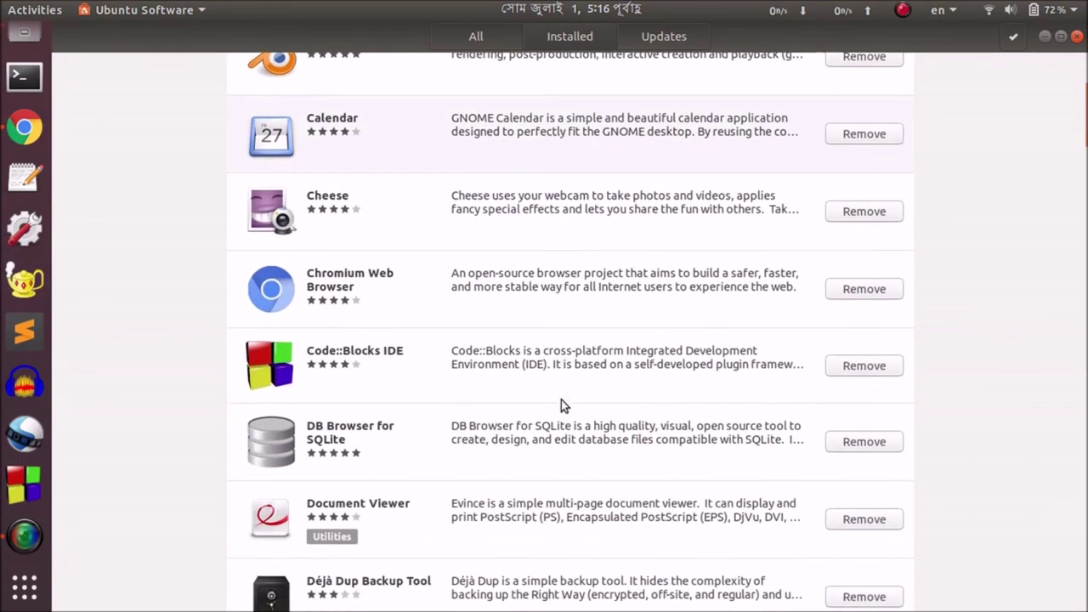
scroll(561, 405, down, 20)
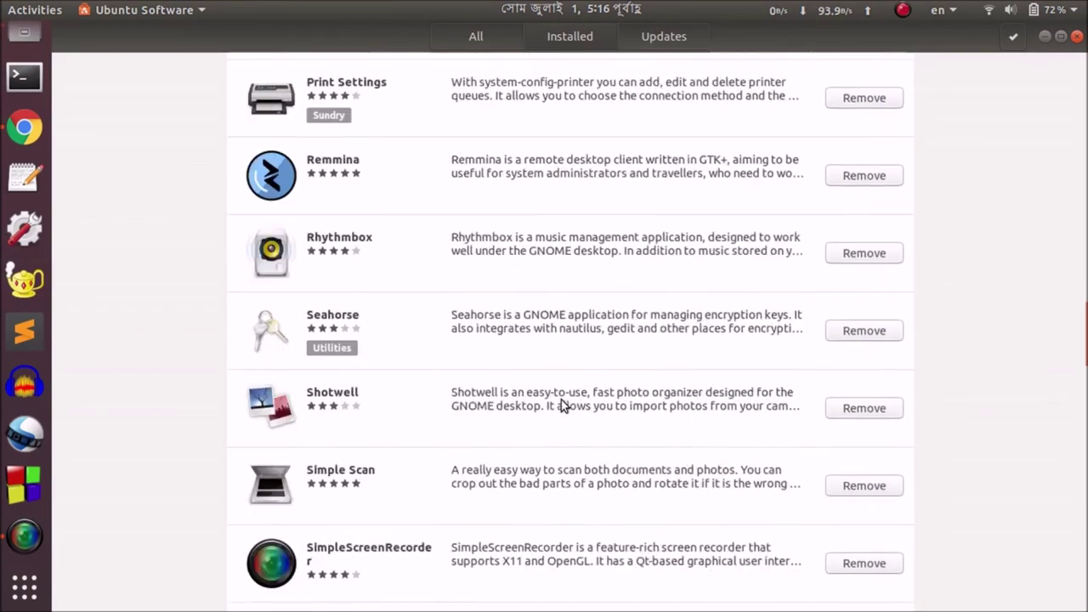
scroll(561, 399, down, 5)
scroll(561, 399, up, 20)
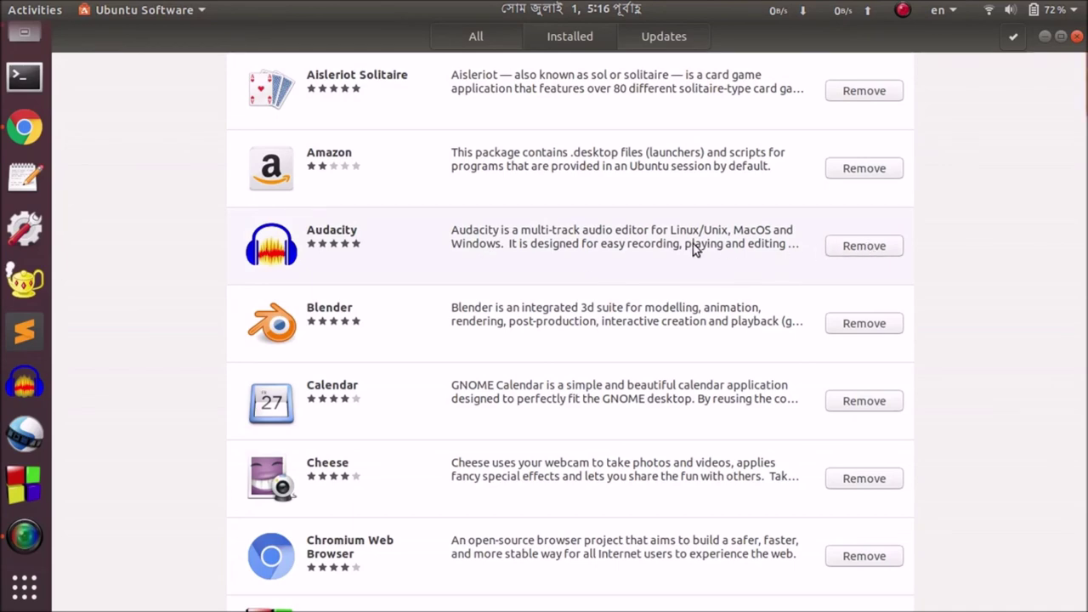
scroll(693, 246, down, 10)
scroll(692, 246, down, 12)
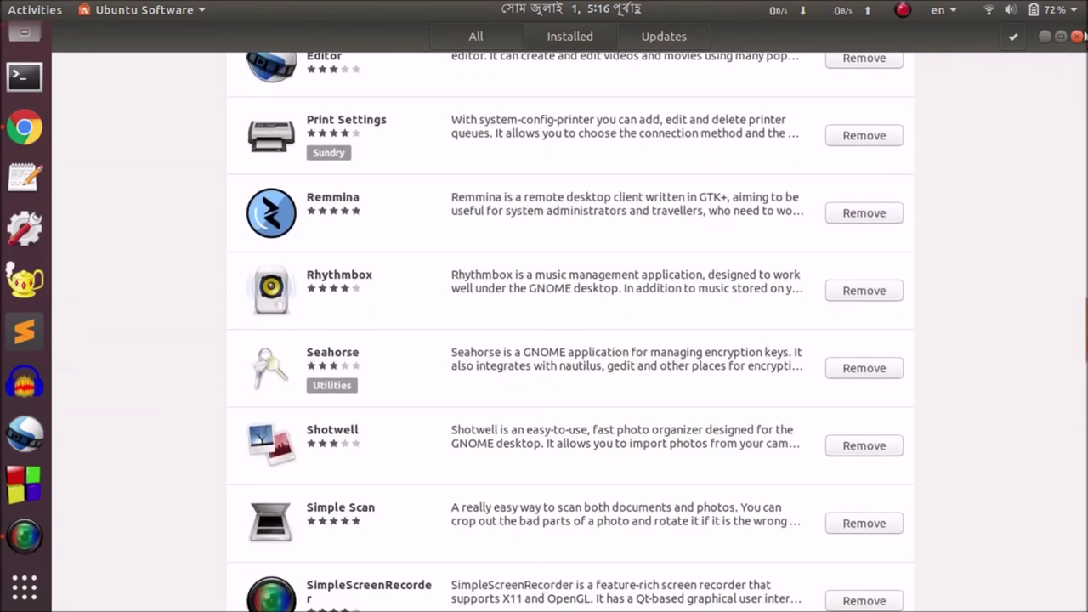
click(1077, 36)
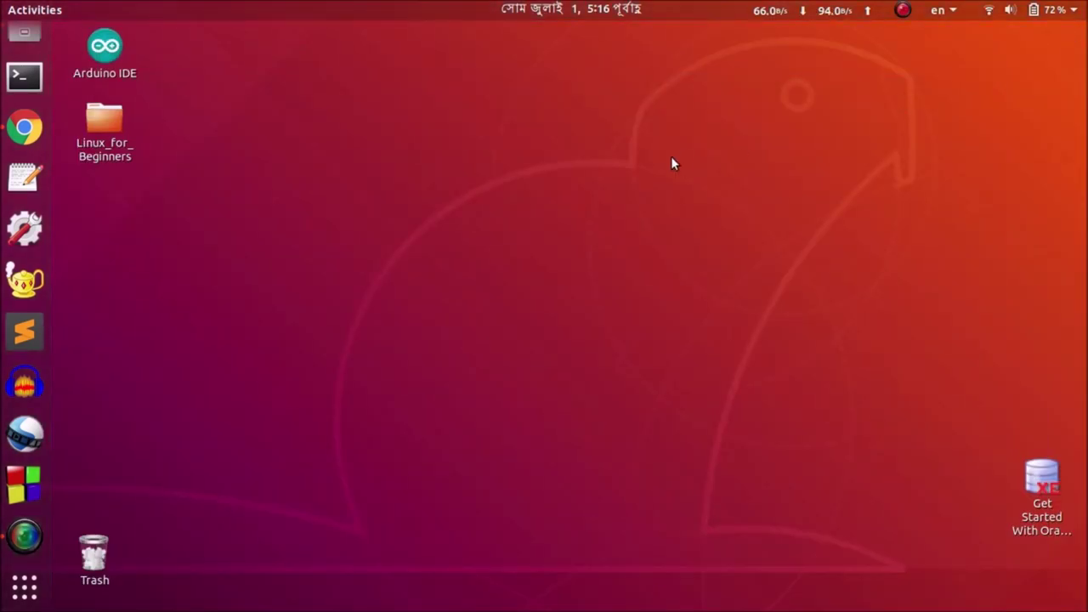